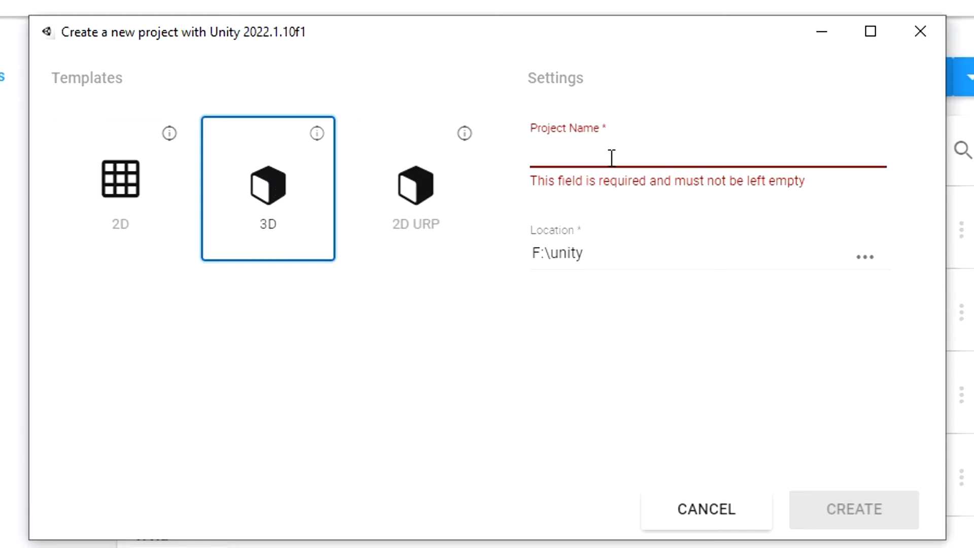
Create a 3D project named FPS and add a plane to its sample scene.
text(FPS)
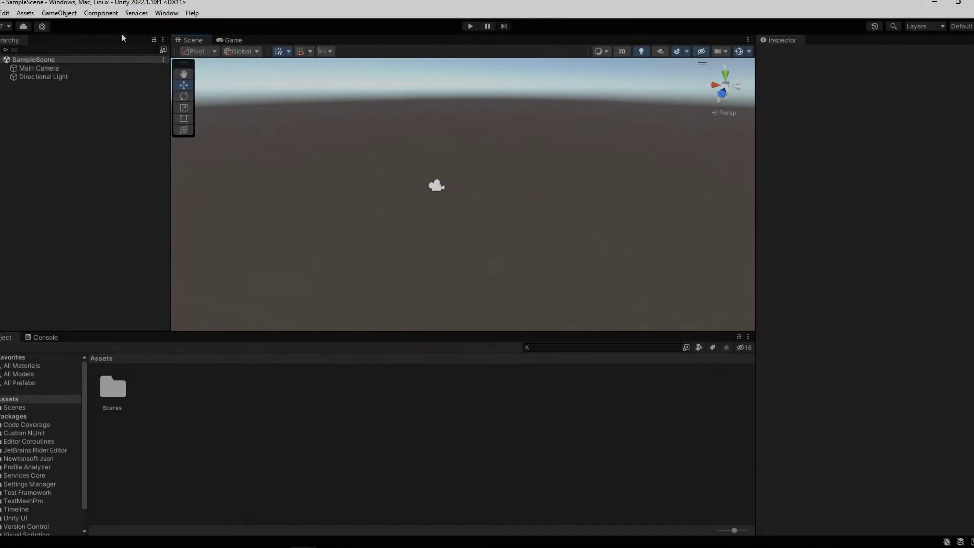
click(65, 14)
mouse_move(107, 59)
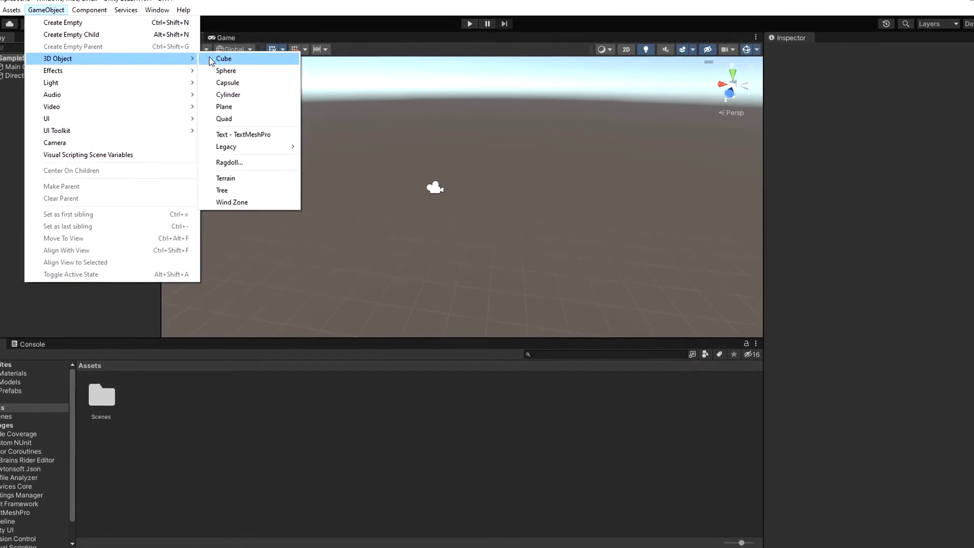
click(221, 107)
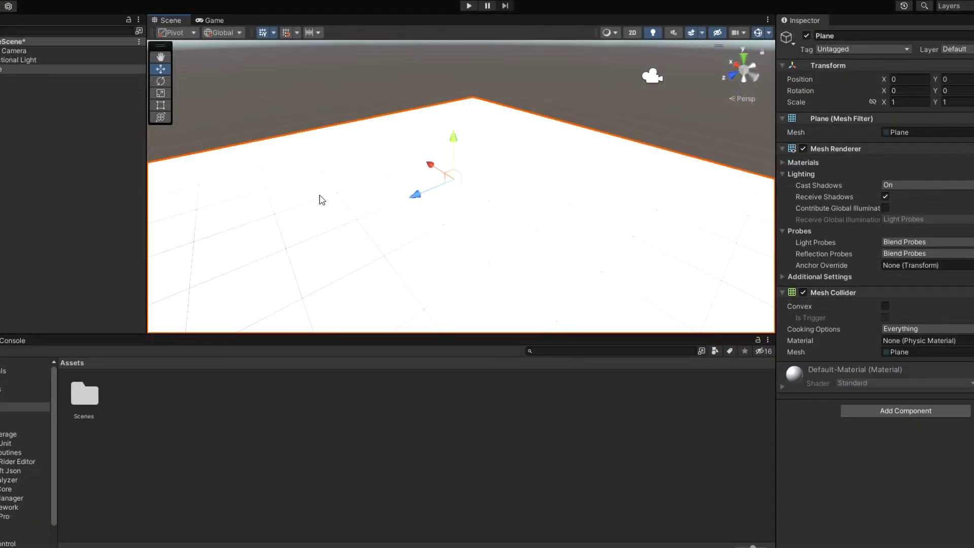
Add a capsule on the plane to serve as the player body.
click(33, 3)
mouse_move(65, 42)
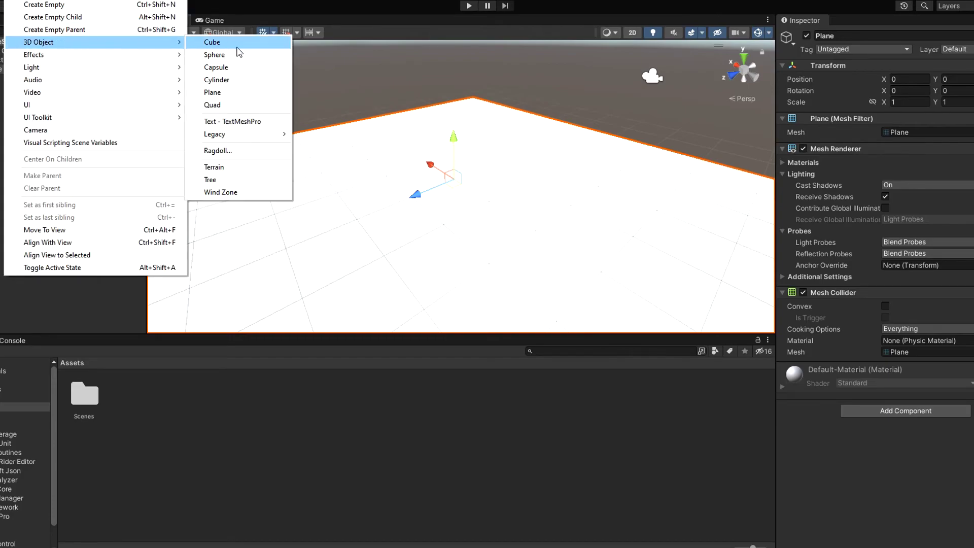
click(240, 69)
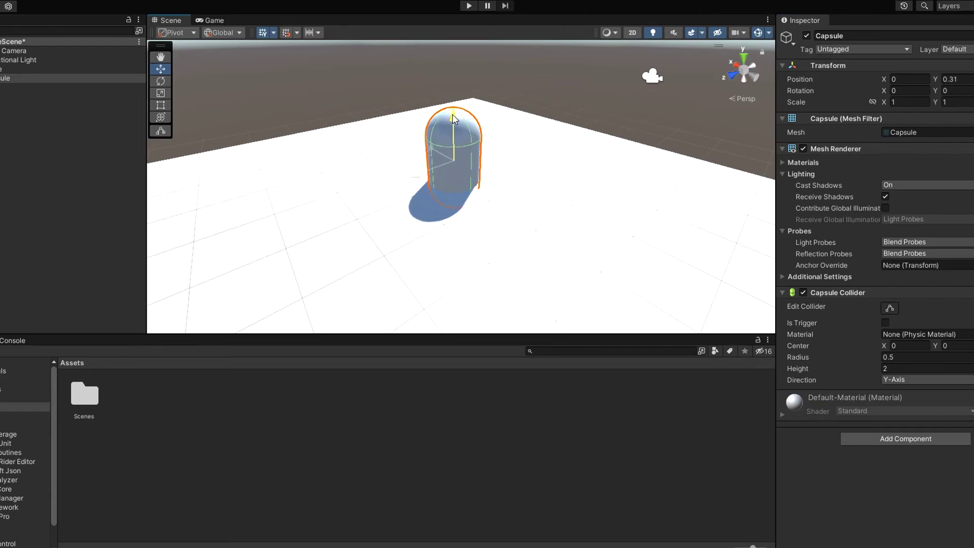
Move the Main Camera to head height at the front of the capsule.
alt+drag(556, 213, 304, 161)
drag(728, 209, 299, 335)
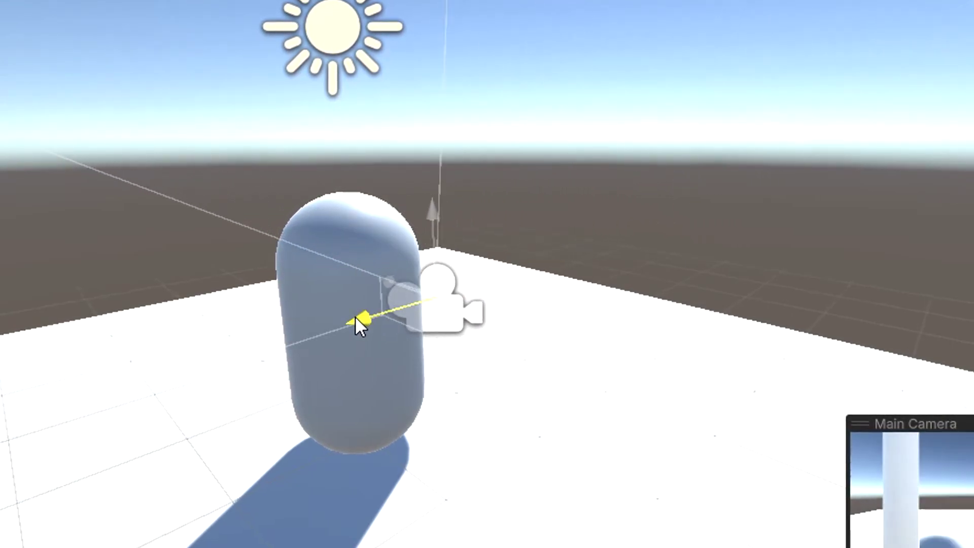
drag(359, 233, 350, 145)
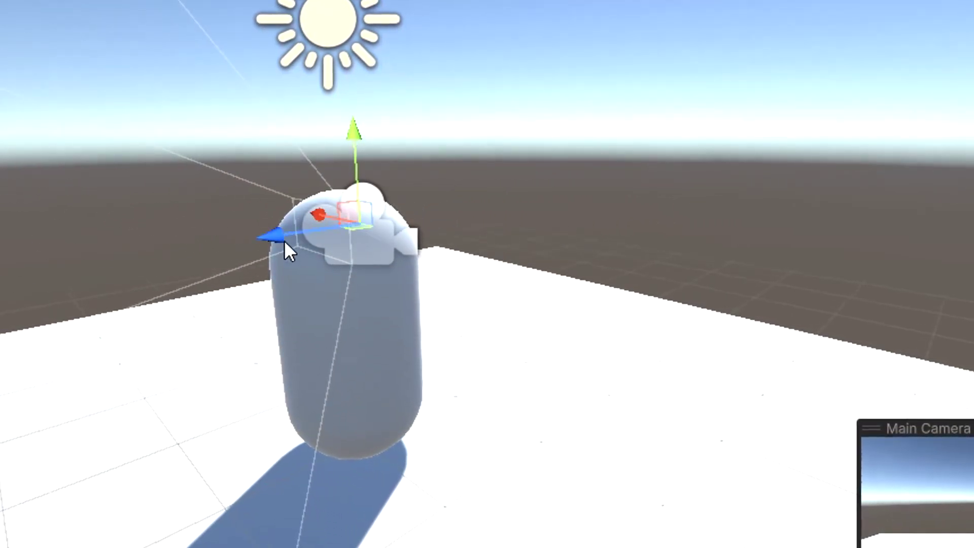
drag(284, 240, 239, 253)
alt+drag(238, 254, 201, 268)
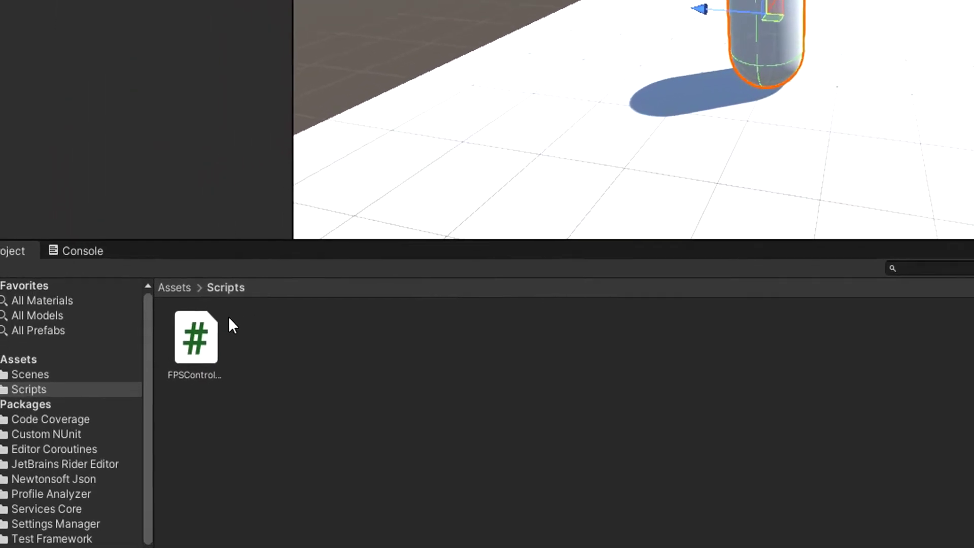
Attach the FPSController script from the Scripts folder to the capsule.
click(198, 333)
drag(198, 334, 700, 427)
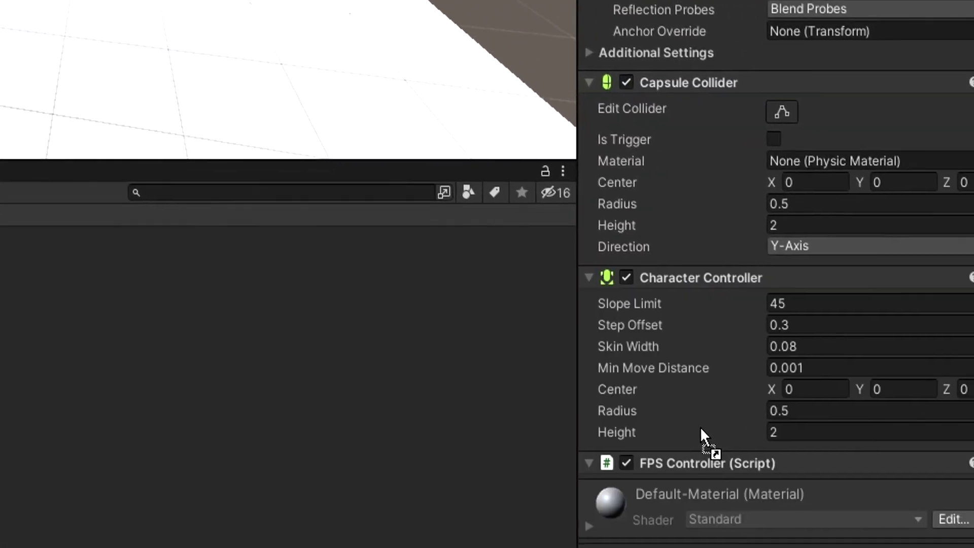
scroll(837, 489, down, 3)
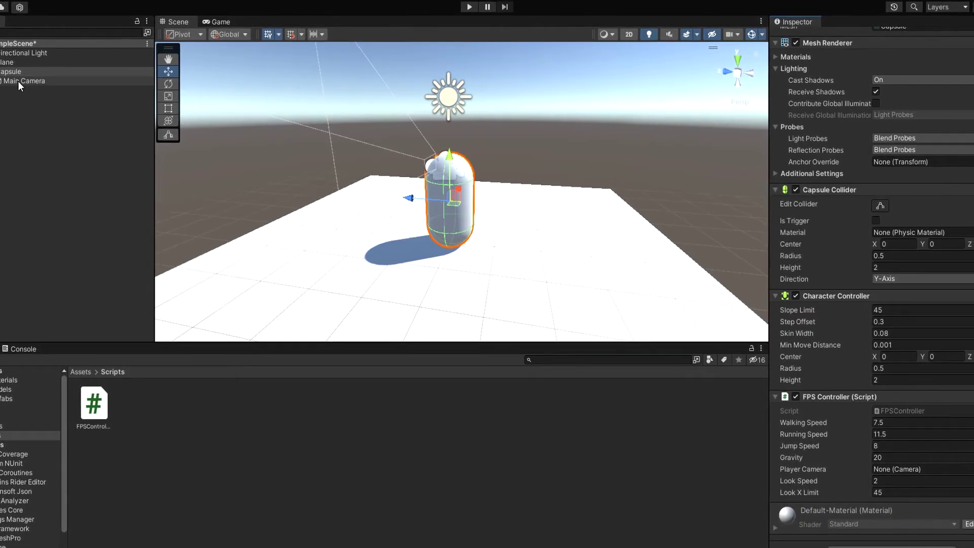
Assign the Main Camera as the FPS Controller's player camera, with walking speed 4 and running speed 6.
drag(19, 86, 900, 468)
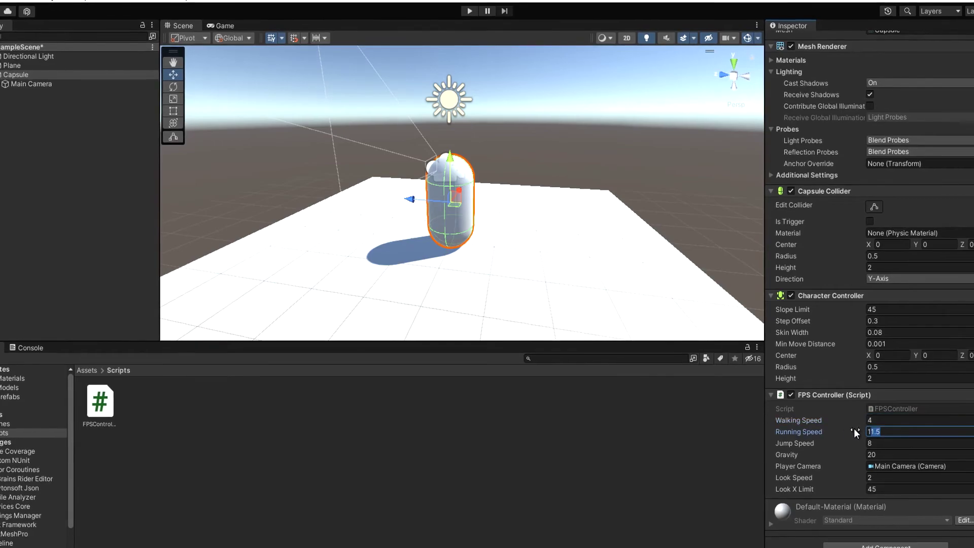
text(6)
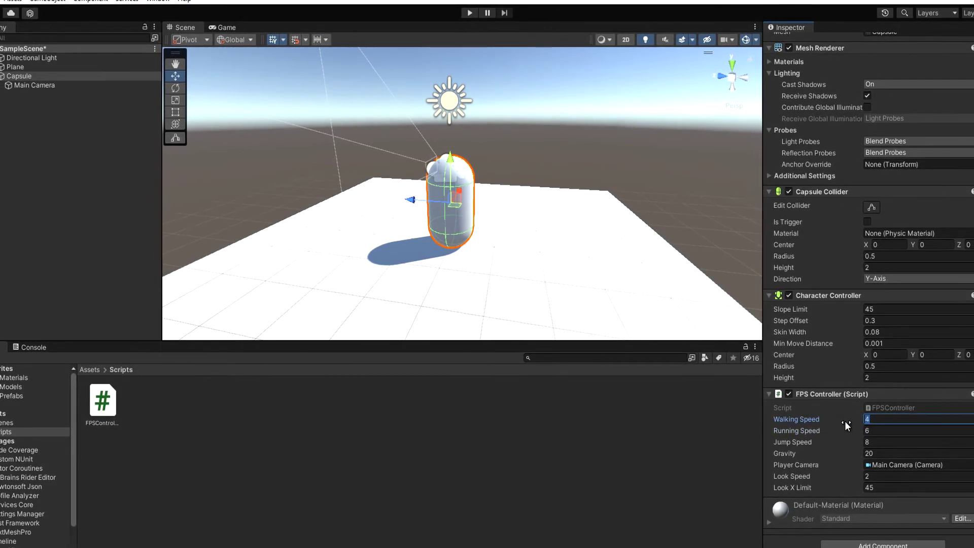
Playtest the scene, looking around, moving and jumping on the plane.
click(470, 13)
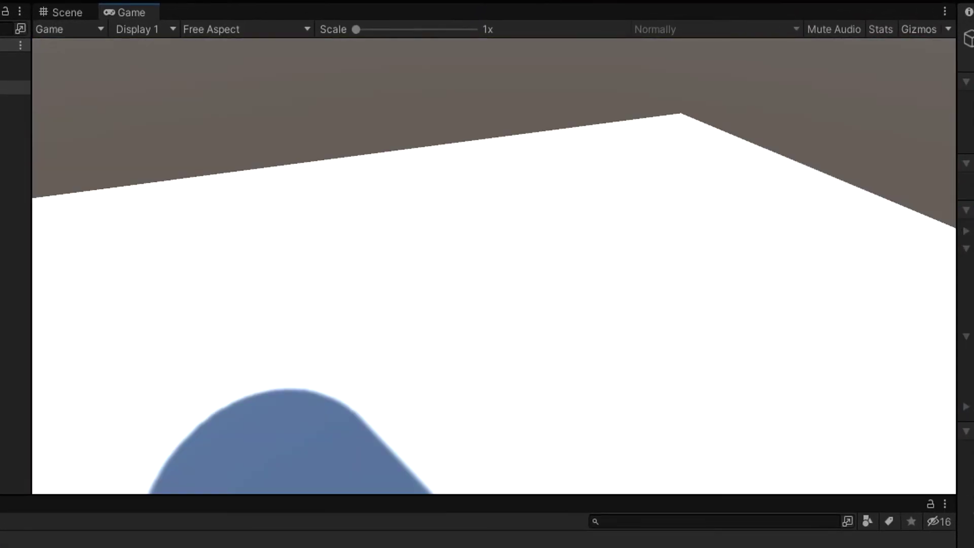
key(space)
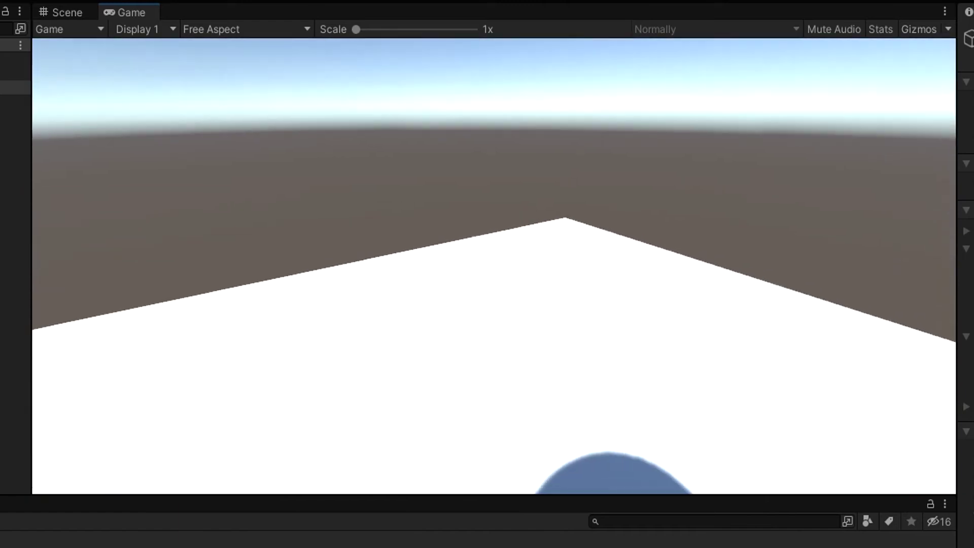
key(d)
key(space)
key(space)
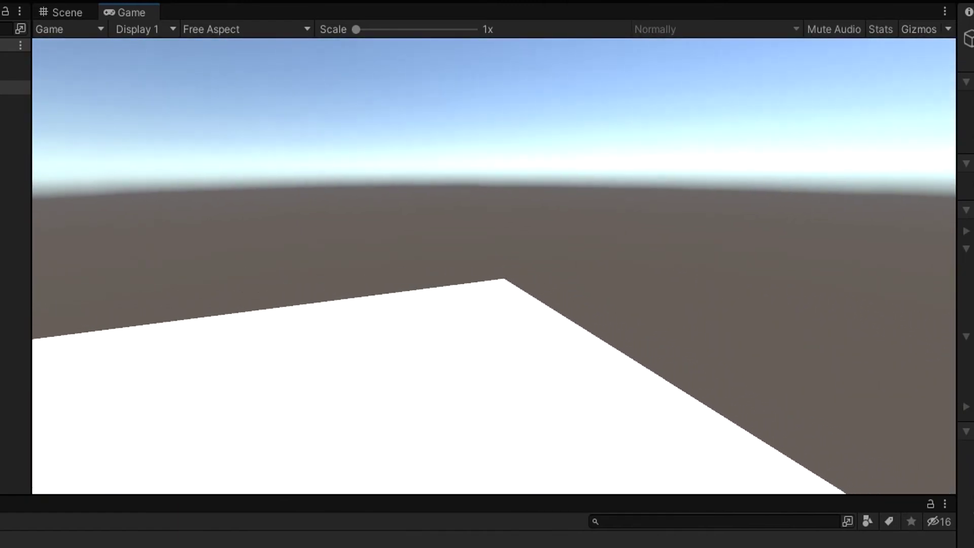
key(space)
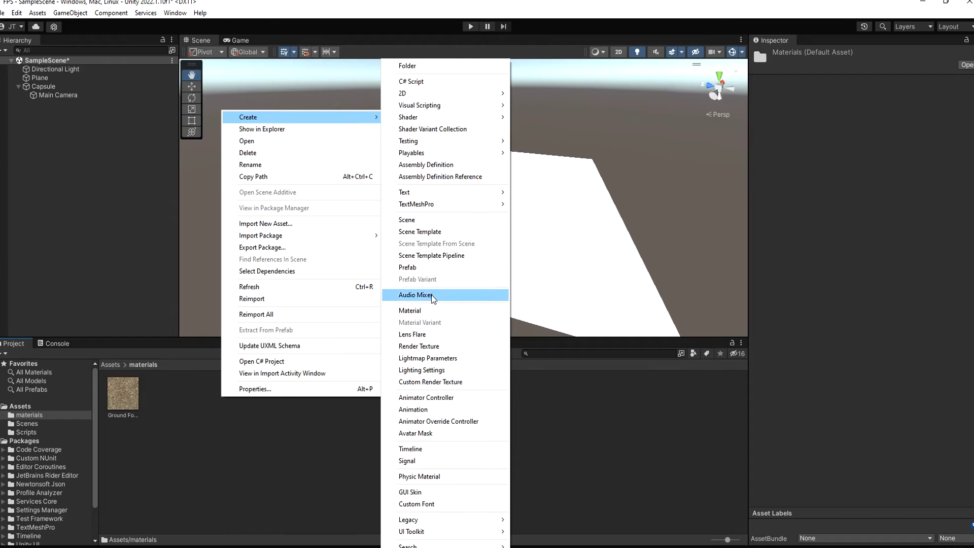
Create a material named Ground with the ground texture as its albedo and apply it to the plane.
click(426, 310)
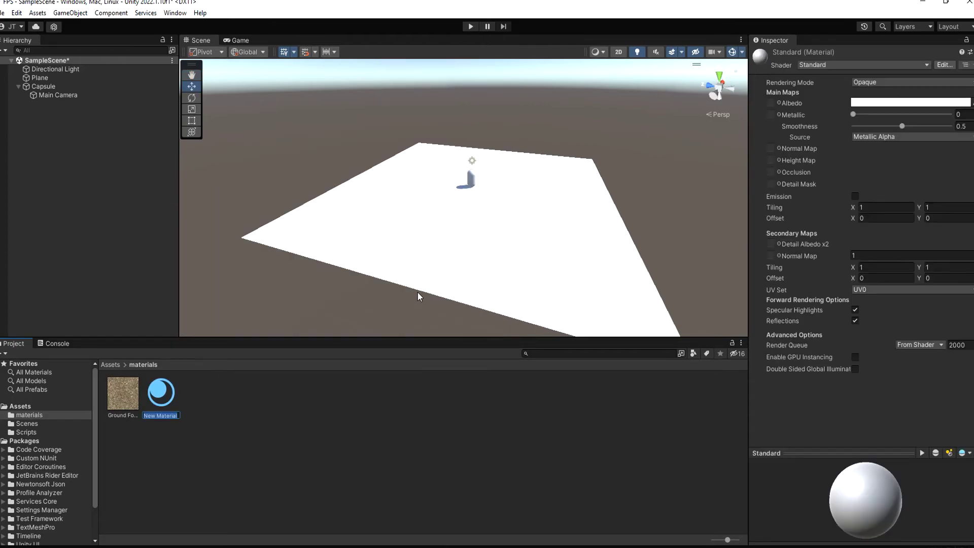
key(Return)
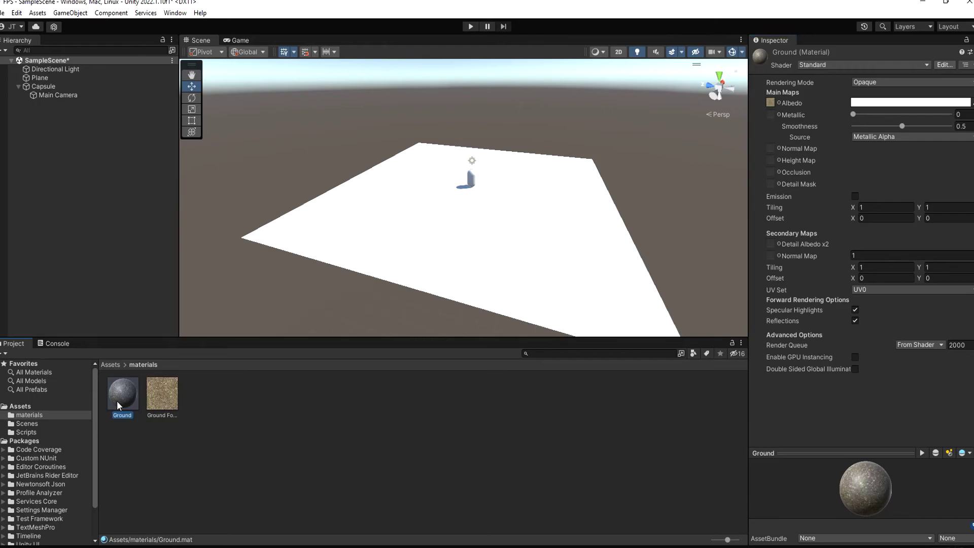
drag(118, 406, 389, 275)
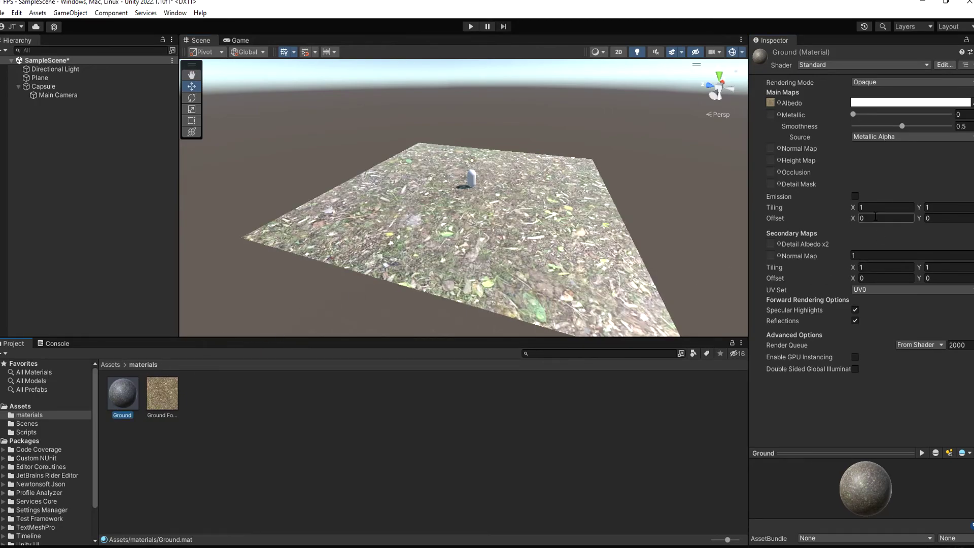
Set the Ground material's tiling to 10 by 10, metallic to 0 and smoothness to 1.
text(0)
key(Tab)
text(10)
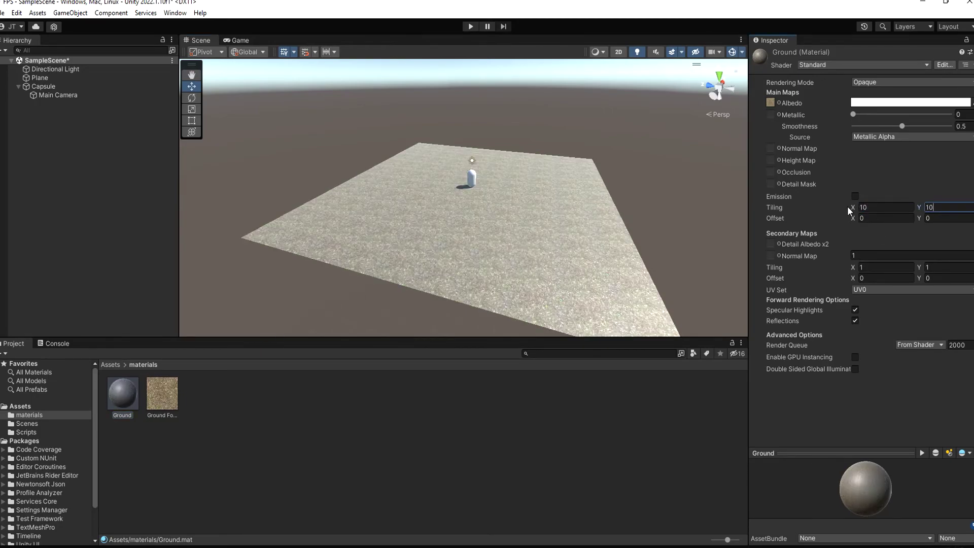
right_drag(527, 217, 532, 219)
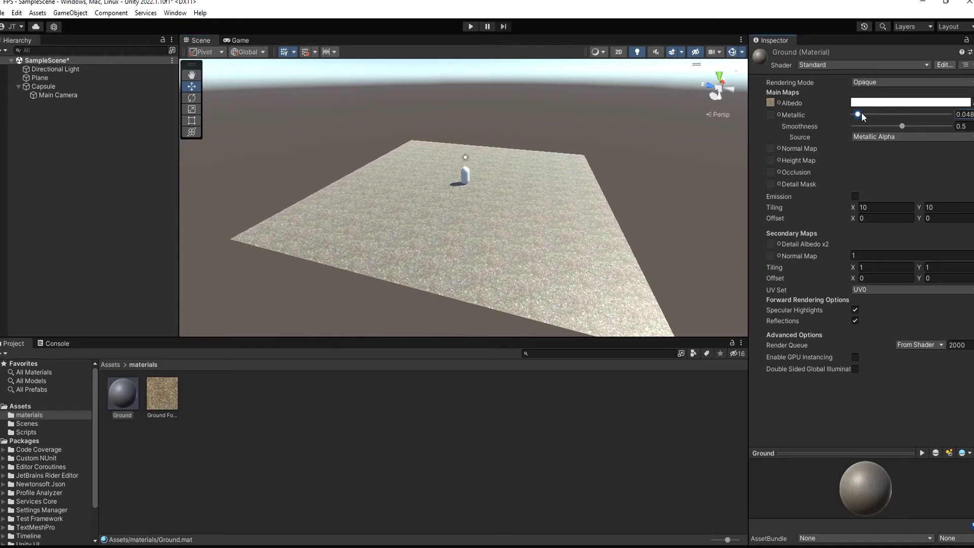
drag(862, 112, 658, 114)
drag(903, 125, 964, 127)
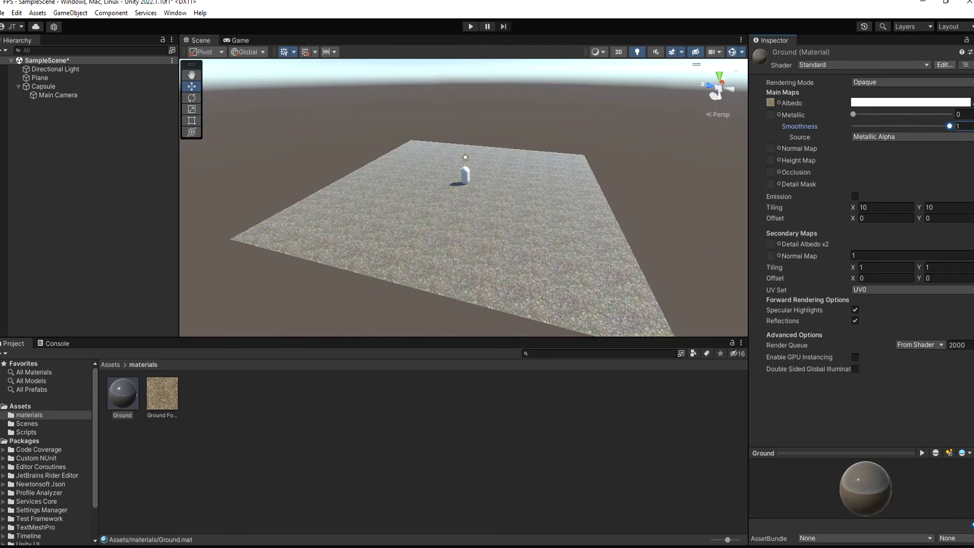
Run the scene and jump around to check the textured ground from the player's view.
click(470, 26)
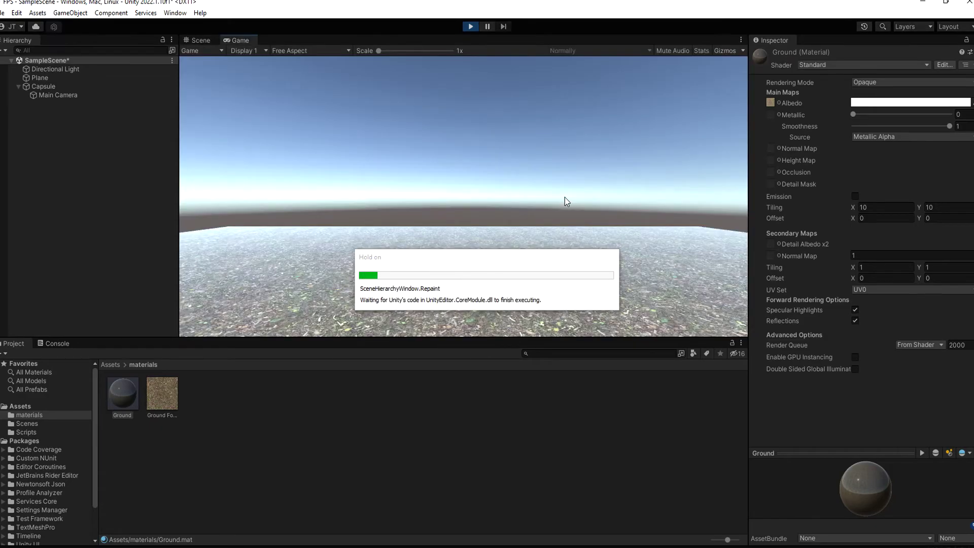
key(space)
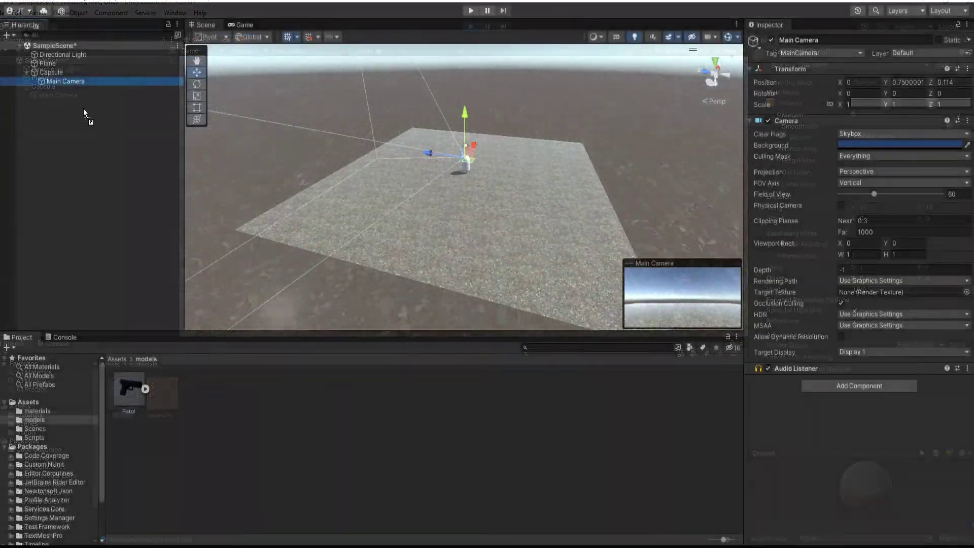
Add the Pistol model as a child of the Main Camera and scale it to 0.1 on all axes.
drag(83, 108, 81, 83)
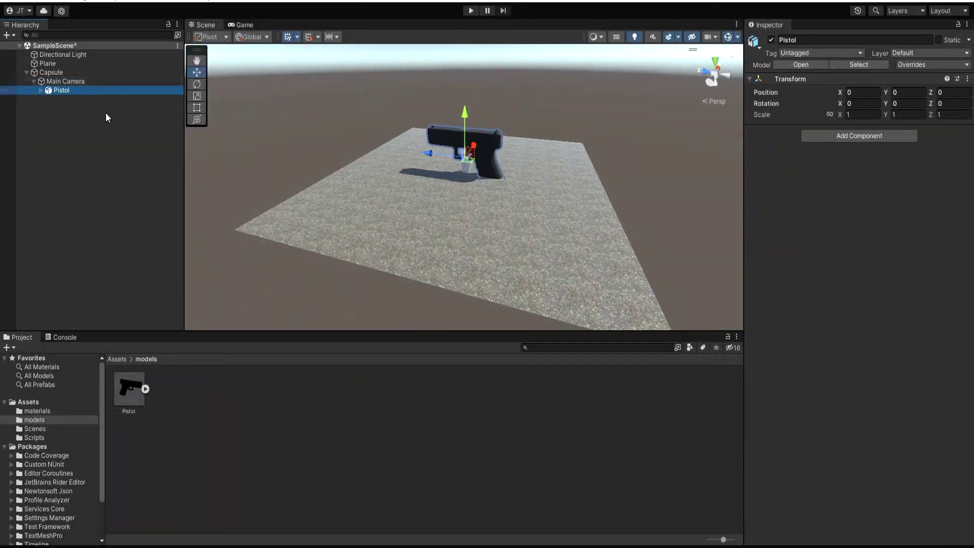
key(f)
right_drag(375, 167, 373, 167)
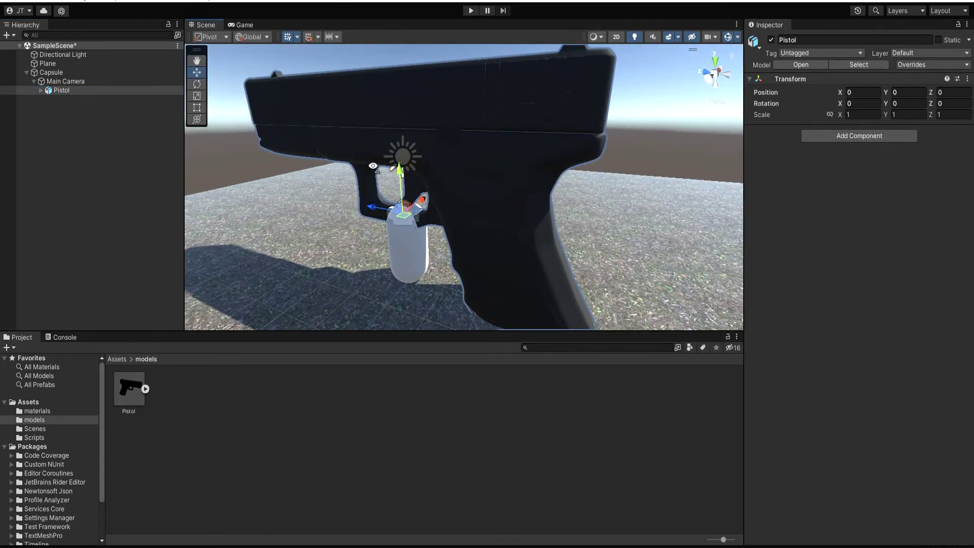
click(858, 114)
text(0.1)
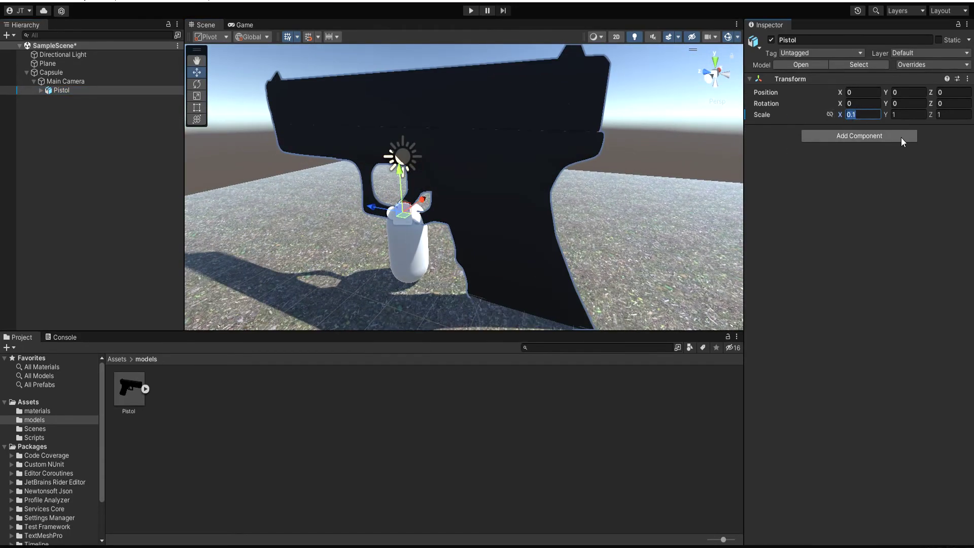
key(Return)
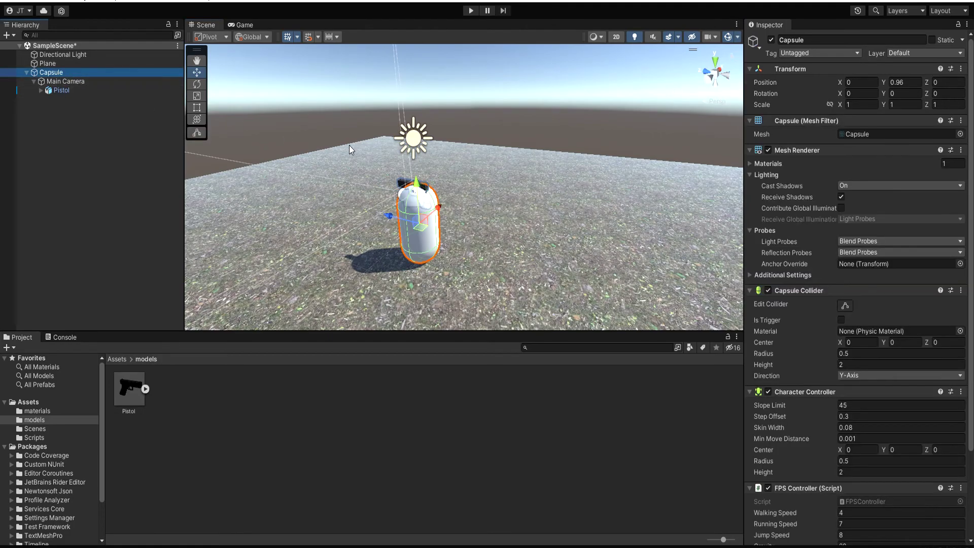
Move the pistol below and ahead of the camera, to about Y -0.267 and Z 1.096.
double_click(65, 81)
click(90, 92)
drag(440, 146, 441, 166)
drag(426, 198, 392, 174)
right_drag(416, 183, 527, 180)
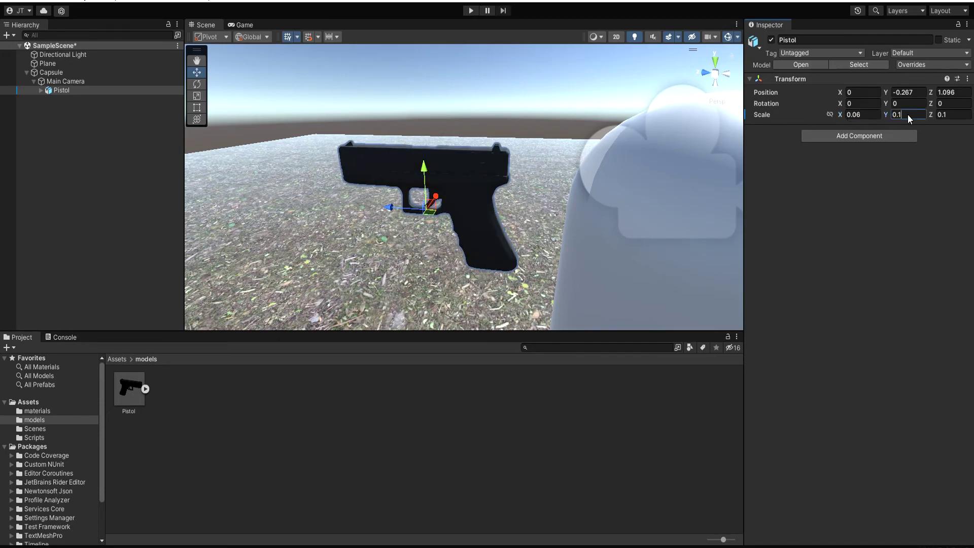
Scale the pistol to 0.06 on all axes and shift it to about X 0.234 and Y -0.409 in the camera view.
right_drag(515, 151, 494, 153)
click(89, 82)
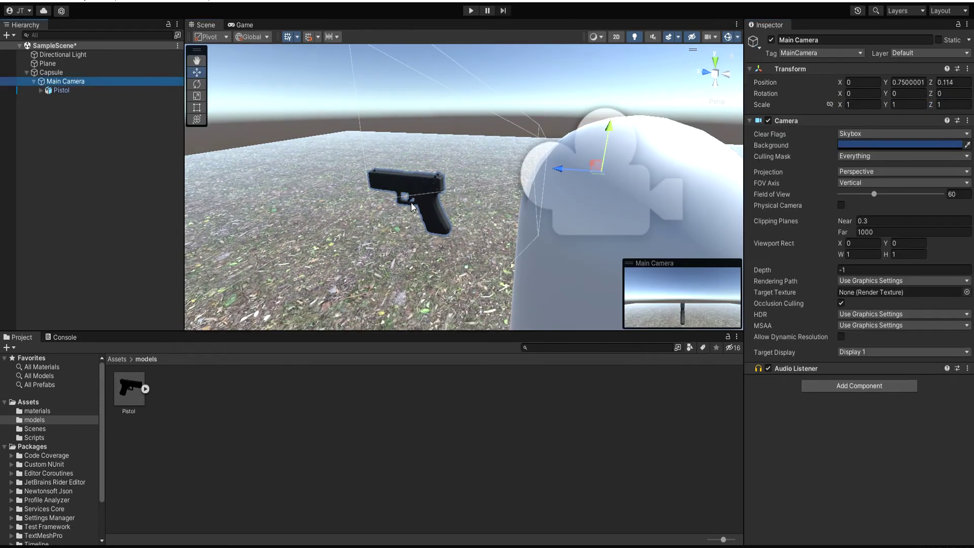
double_click(64, 92)
click(66, 82)
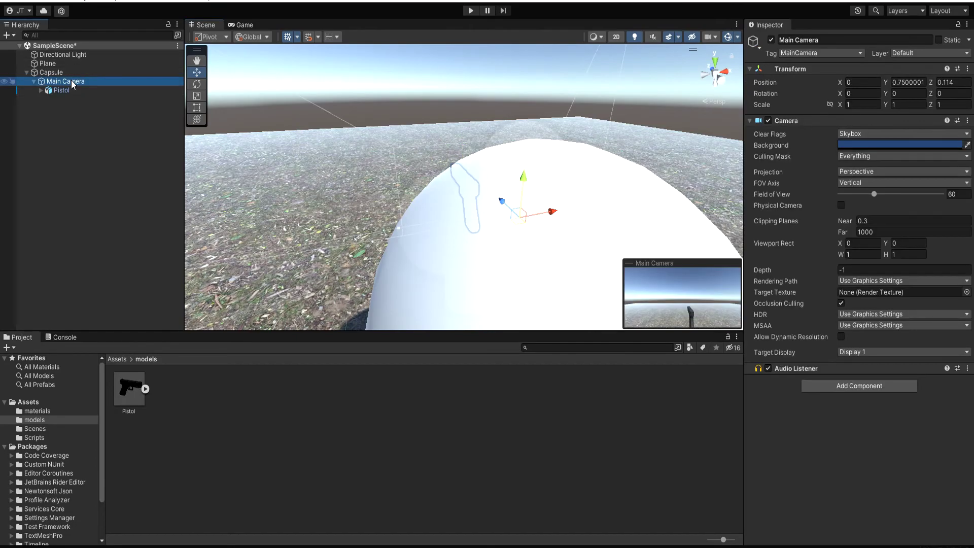
click(466, 198)
drag(504, 190, 508, 190)
Run the scene and walk with the player to check the pistol's placement on screen.
key(ctrl+p)
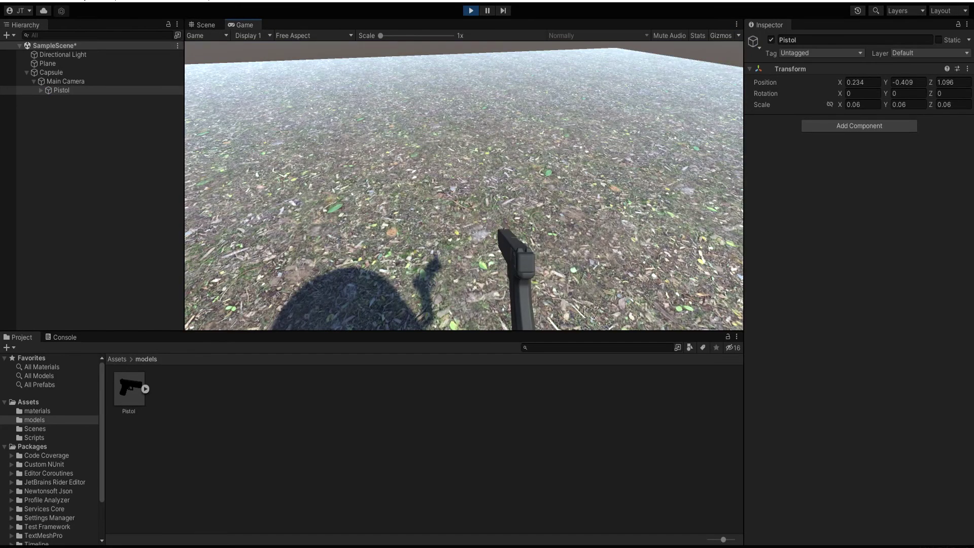
key(s)
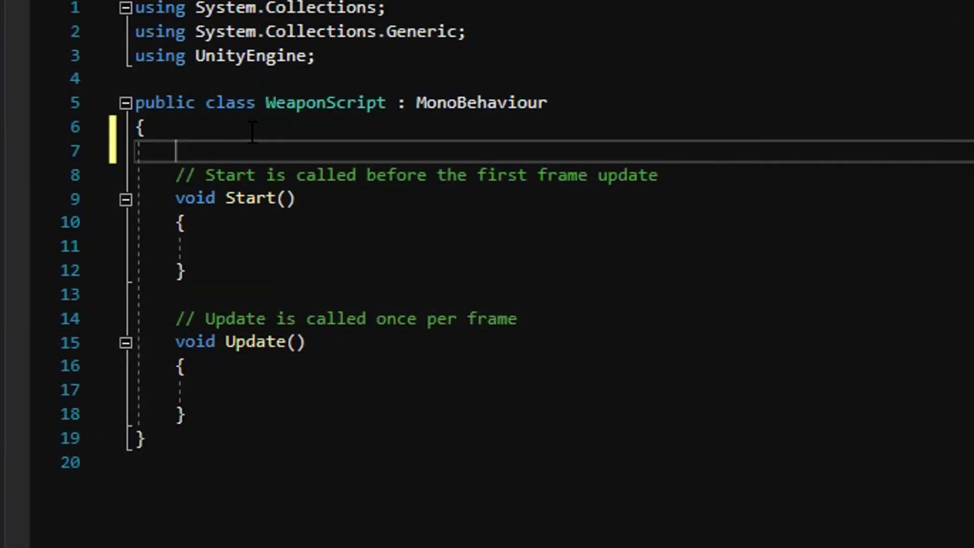
Declare a public GameObject field named bullet and a public Transform field named AttackPoint in the WeaponScript class.
key(Return)
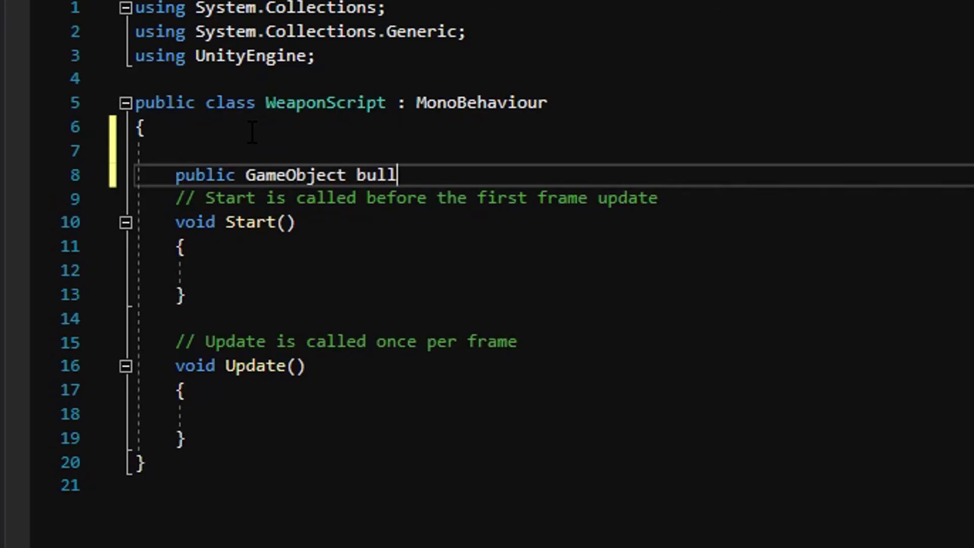
text(public GameObject bullet;)
key(Return)
key(Return)
text(public Tr)
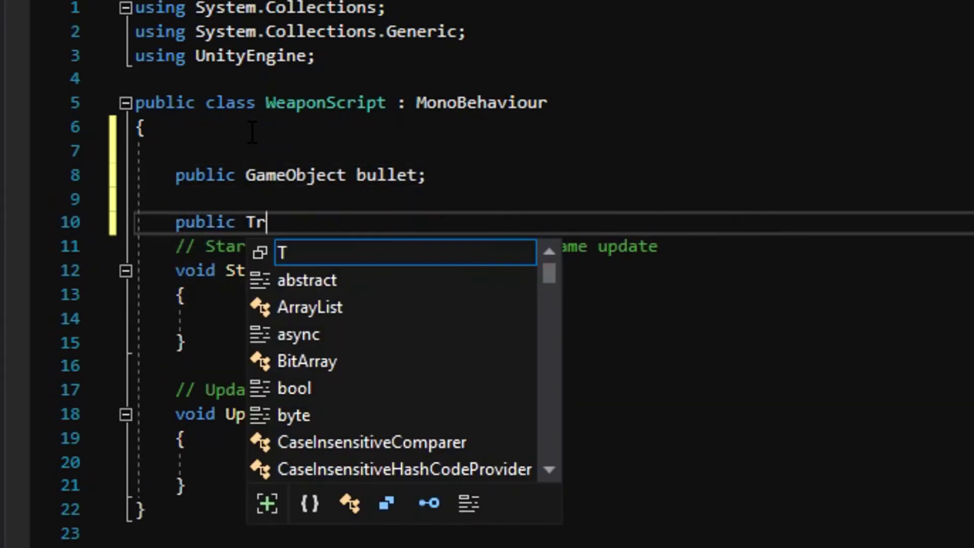
text(ansform AttackPoint)
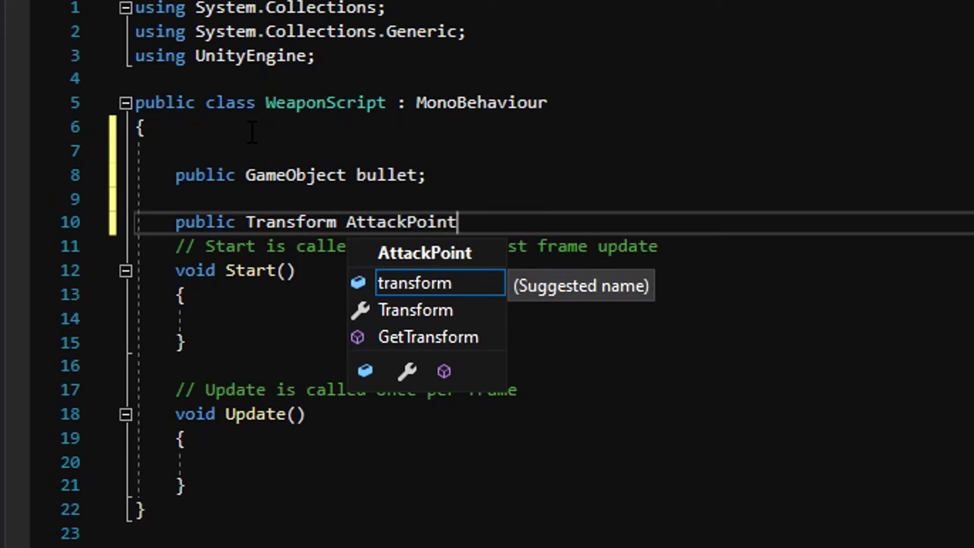
text(;)
Add a public float field named BulletSpeed below the AttackPoint field.
key(Return)
key(Return)
text(public float Bu)
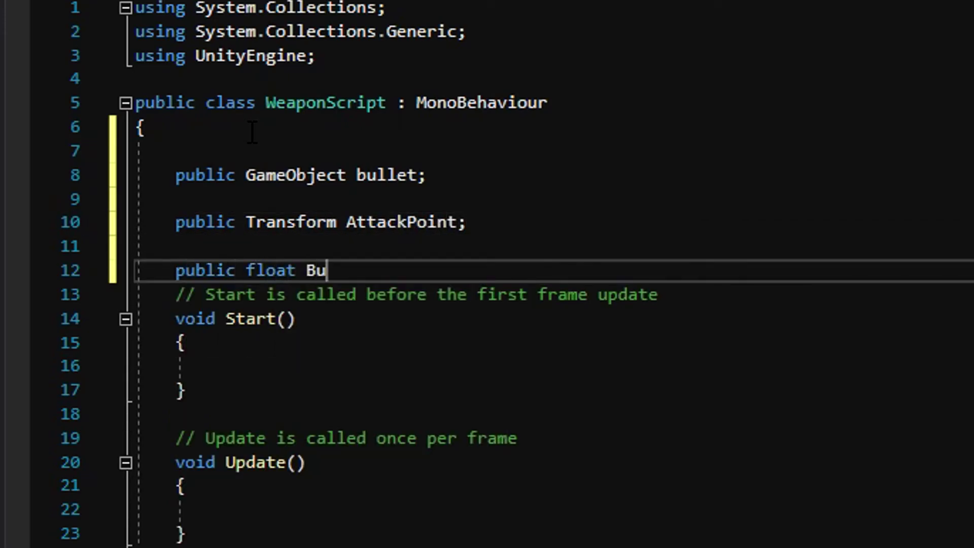
text(lletSpeed;)
key(Return)
key(Return)
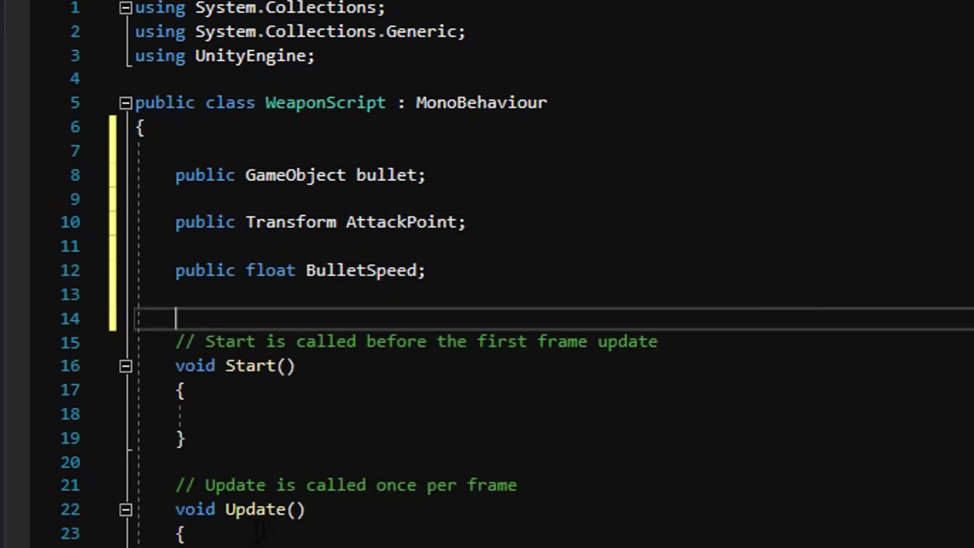
In the Fire() method, instantiate the bullet and set bullet.transform.position to AttackPoint.position.
click(249, 546)
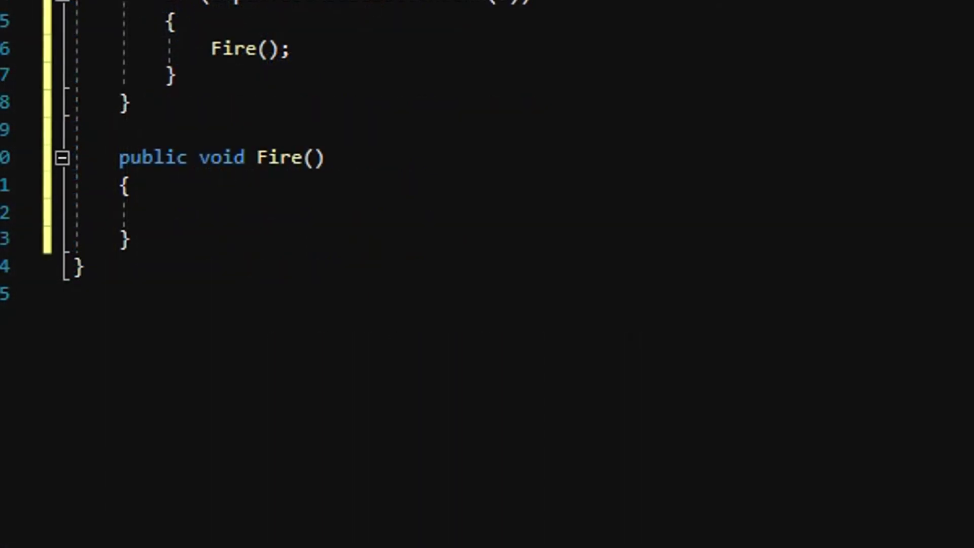
click(251, 210)
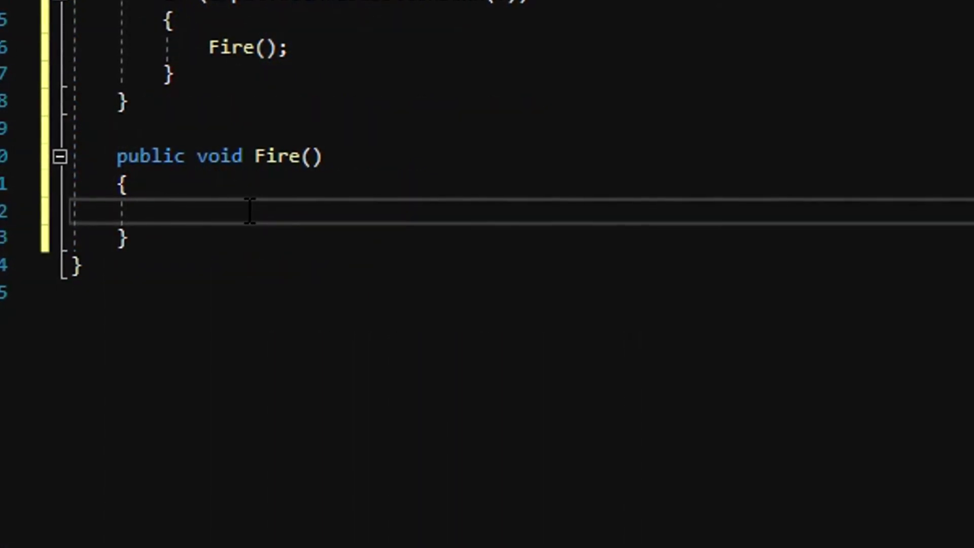
text(Instantiate)
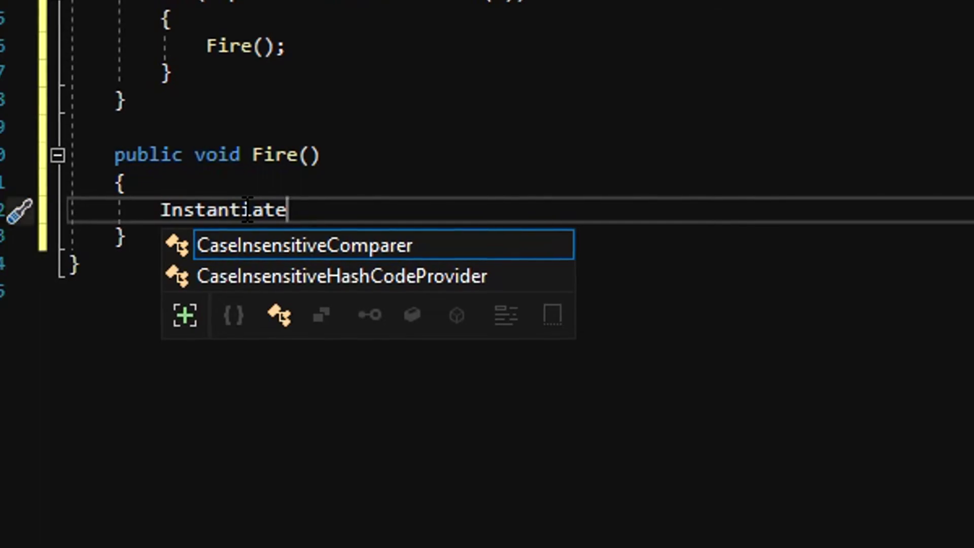
text((bullet);)
key(Return)
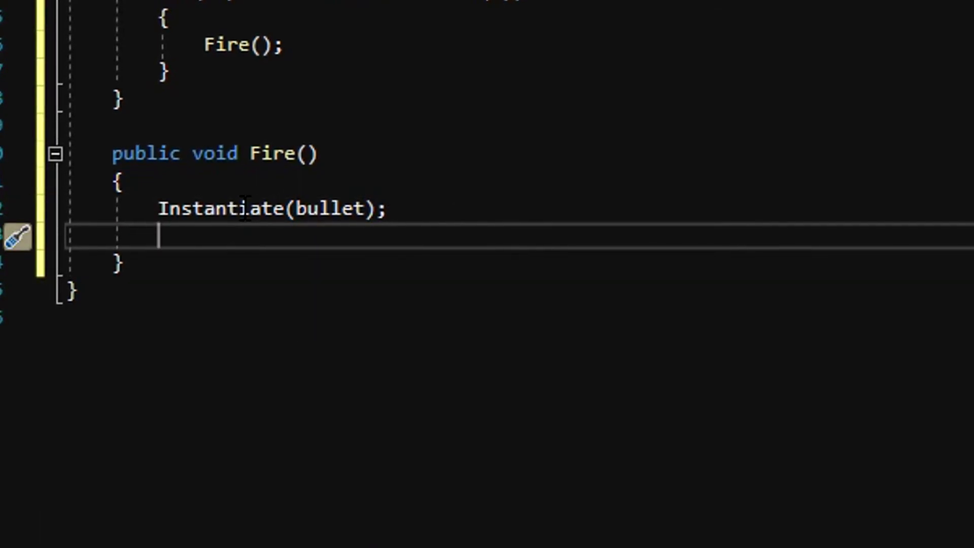
text(bullet.transform.position = )
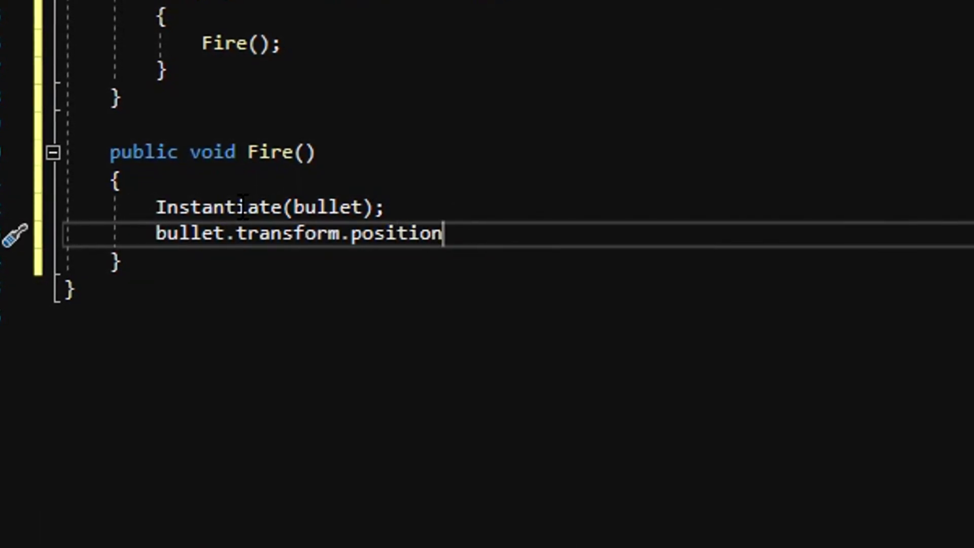
text(AttackPoint.position;)
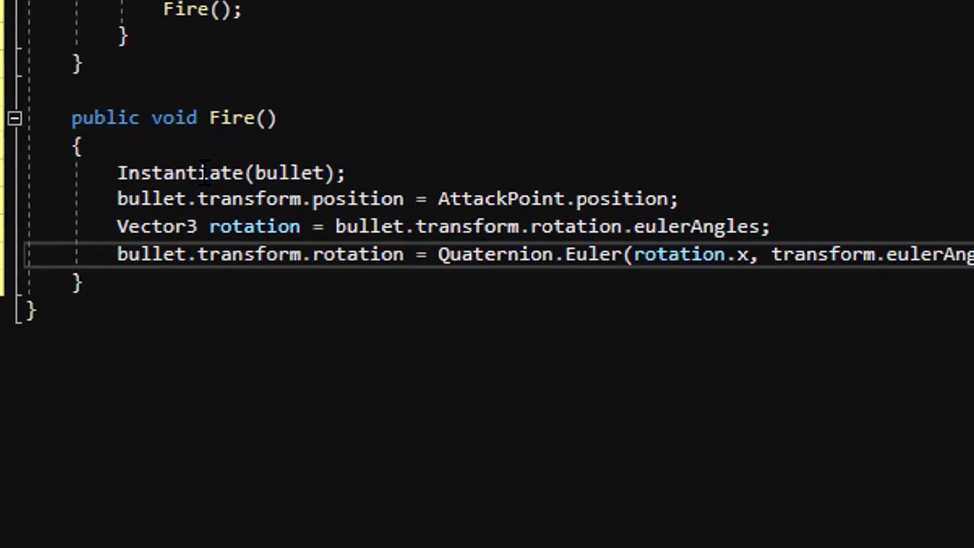
Add a line at the end of Fire() that applies a force to the bullet through its Rigidbody component.
key(Return)
text(bullet.GetCo)
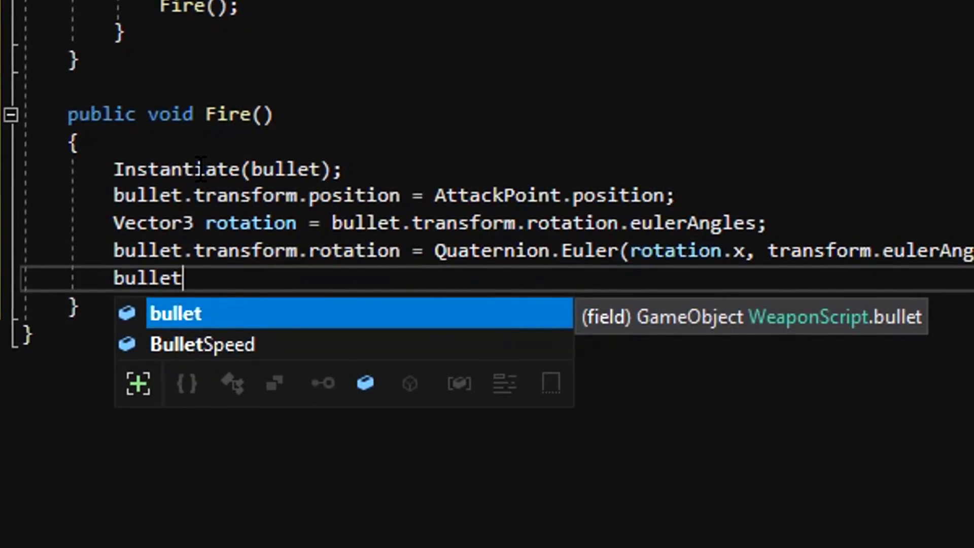
text(mponent<Rigidbody)
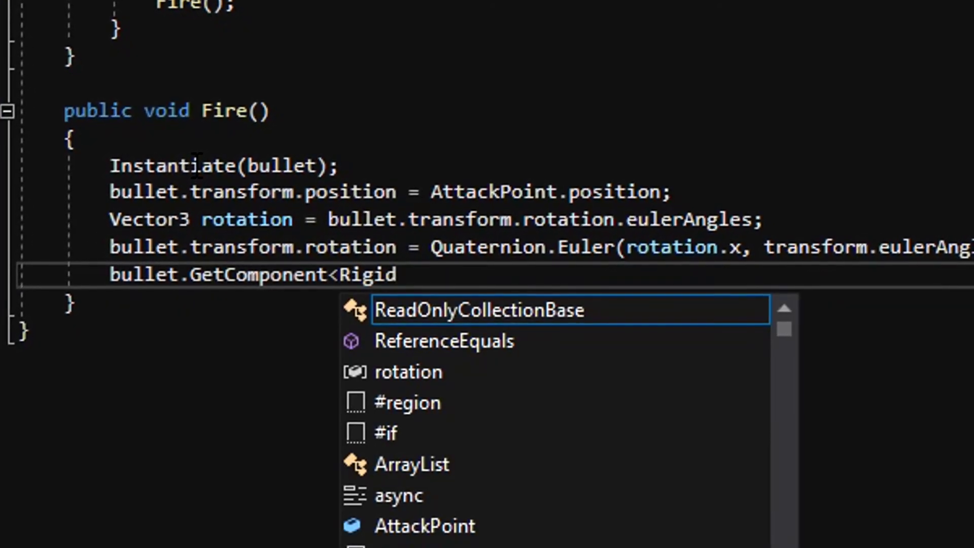
text(>().AddFor)
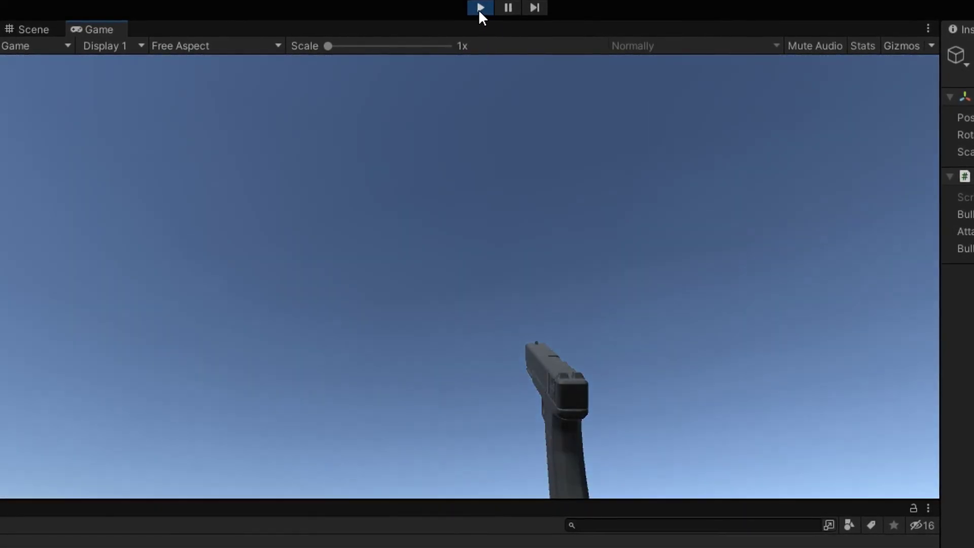
Test weapon switching in play mode by alternating several times between weapons 1 and 2.
click(480, 7)
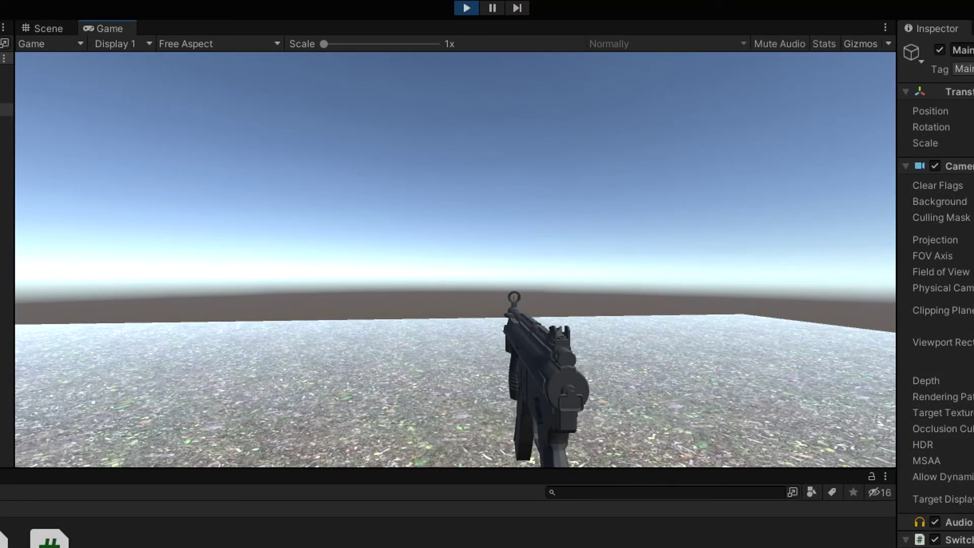
key(2)
key(1)
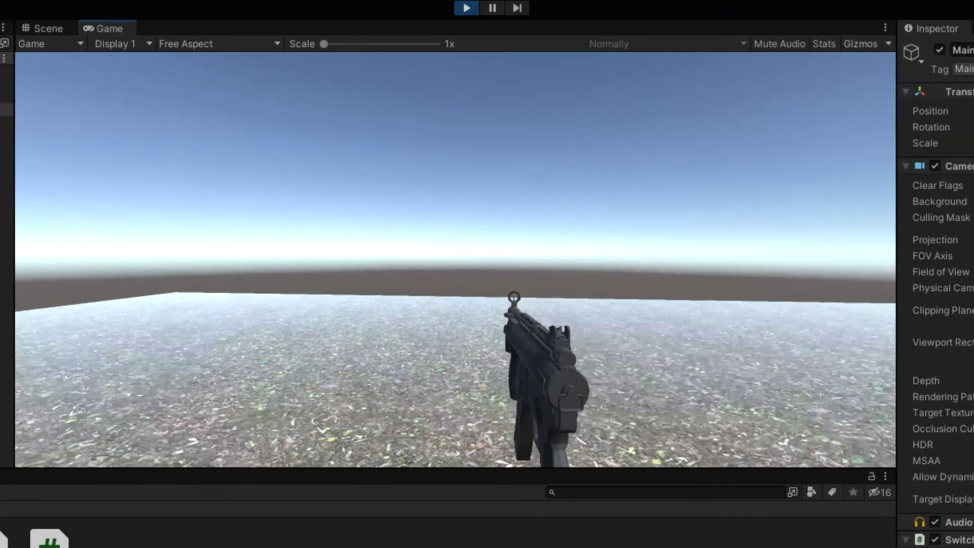
key(2)
key(1)
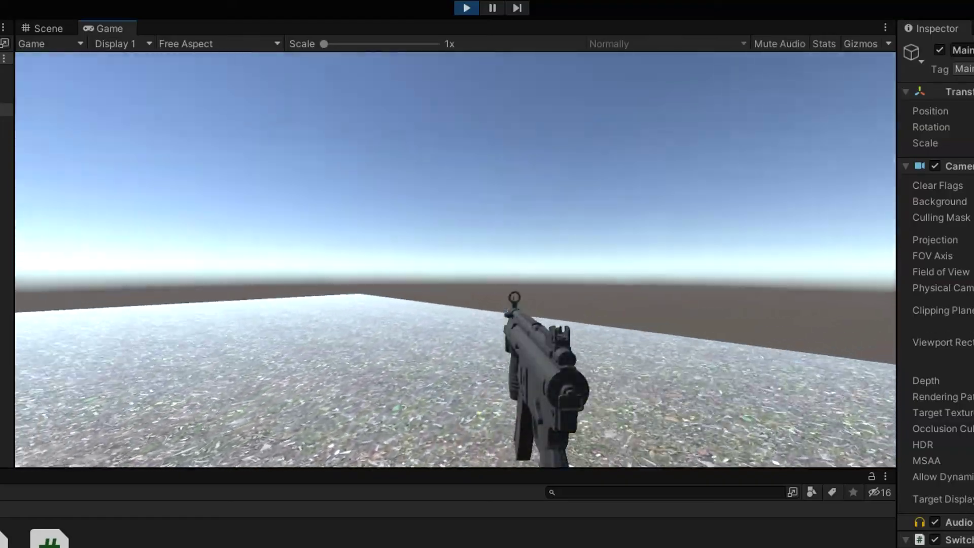
key(2)
key(1)
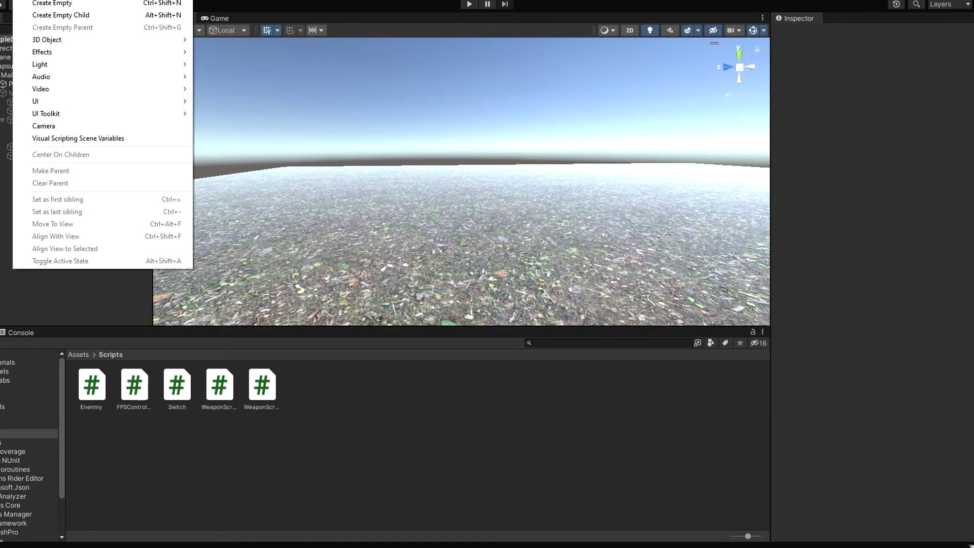
Add a 3D cube to the scene above the ground plane.
mouse_move(86, 39)
click(218, 40)
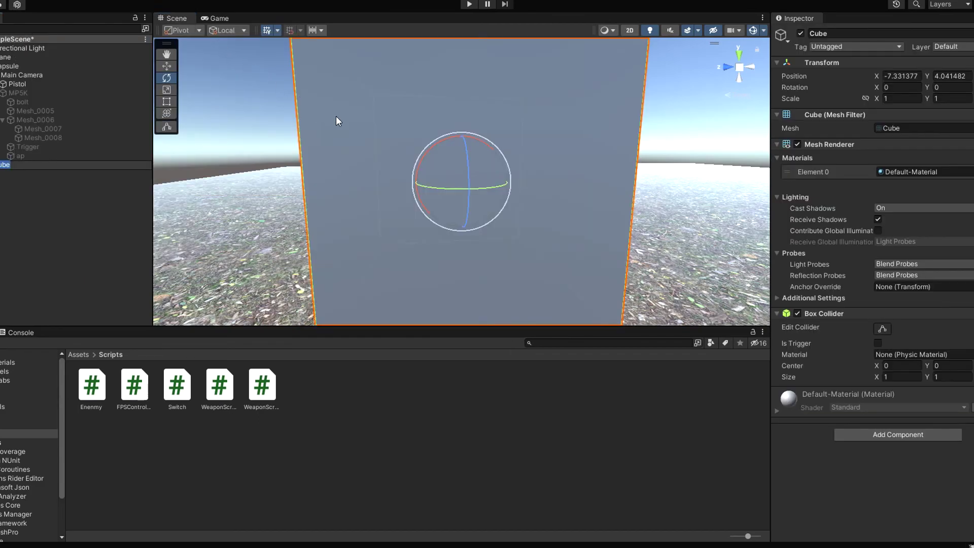
alt+drag(336, 115, 427, 150)
right_drag(426, 150, 427, 150)
key(s)
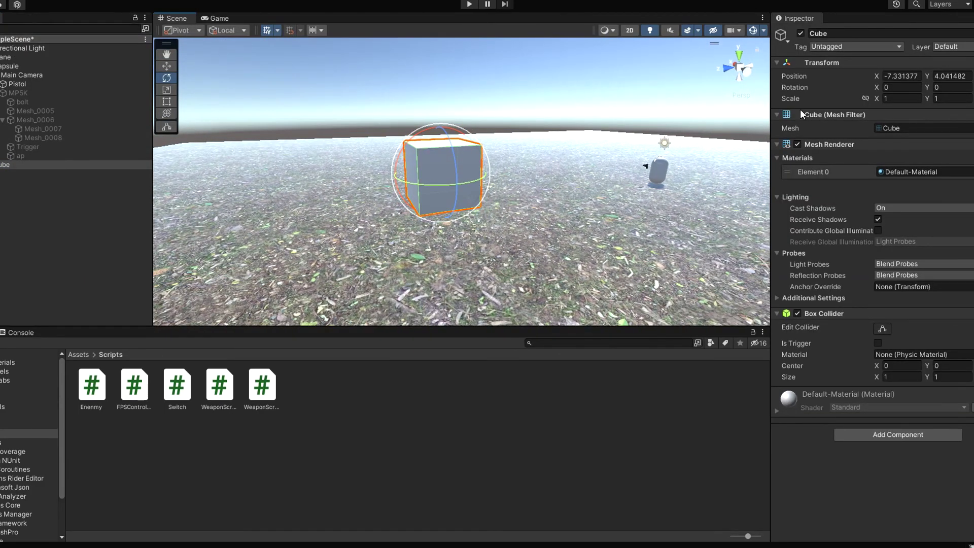
Scale the cube uniformly to 2.
click(946, 101)
text(2)
key(Tab)
text(2)
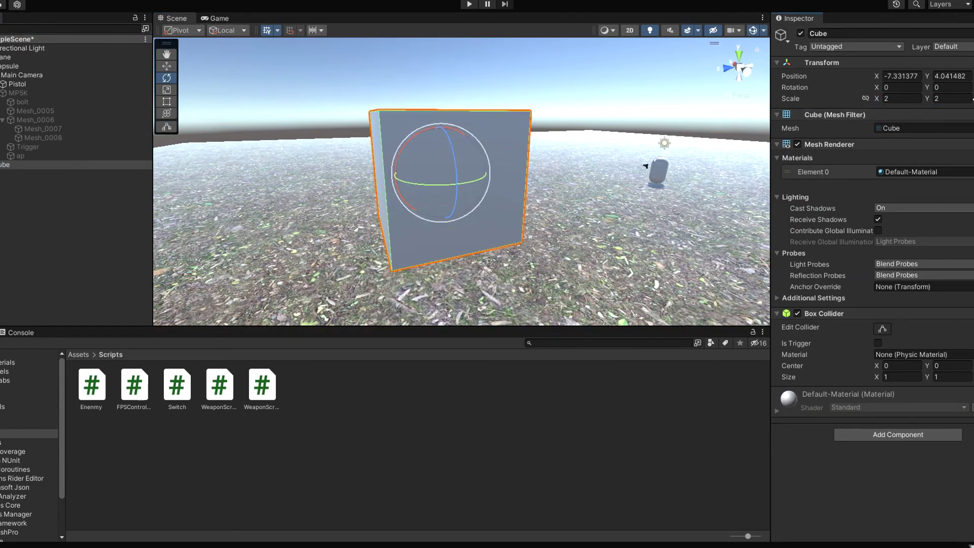
Scale the cube uniformly to 3.
right_drag(437, 141, 350, 137)
key(d)
alt+drag(349, 137, 79, 19)
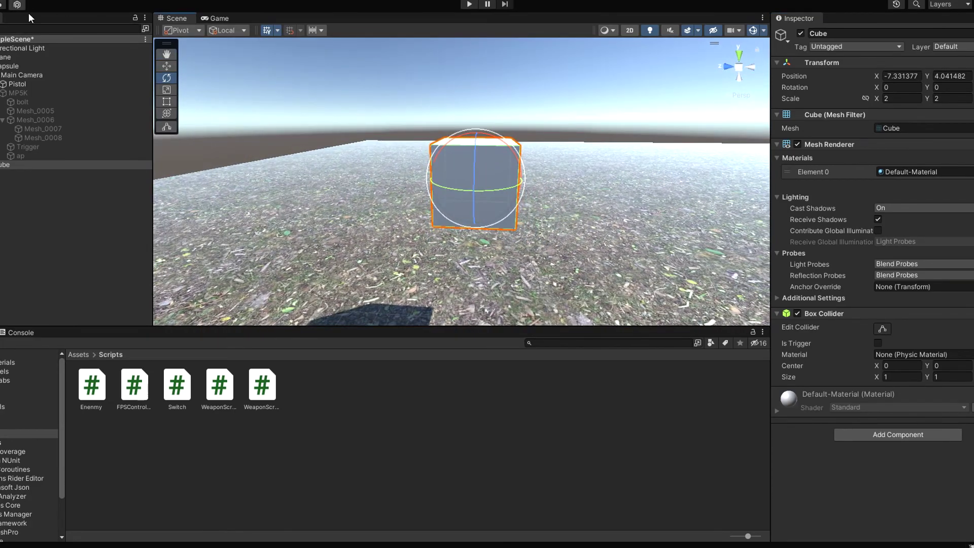
click(949, 99)
text(3)
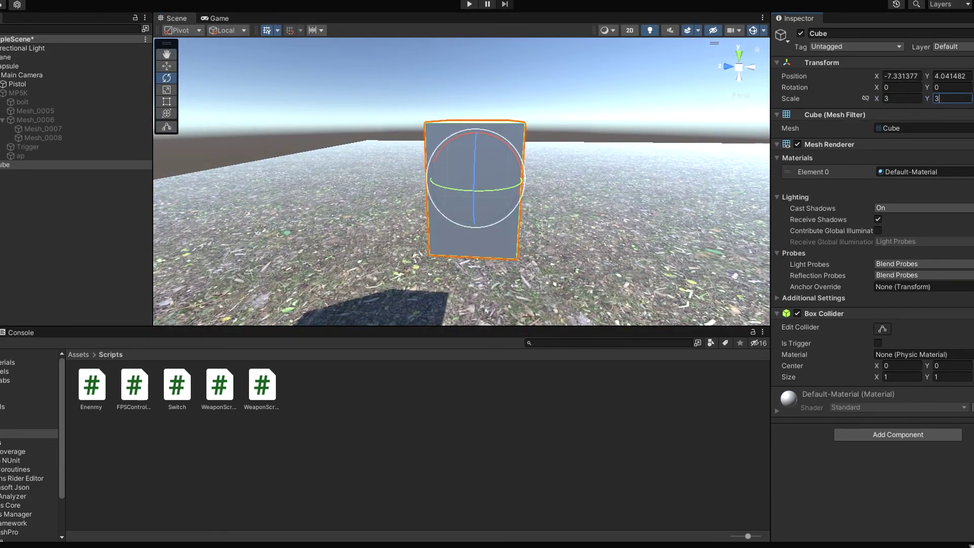
key(Return)
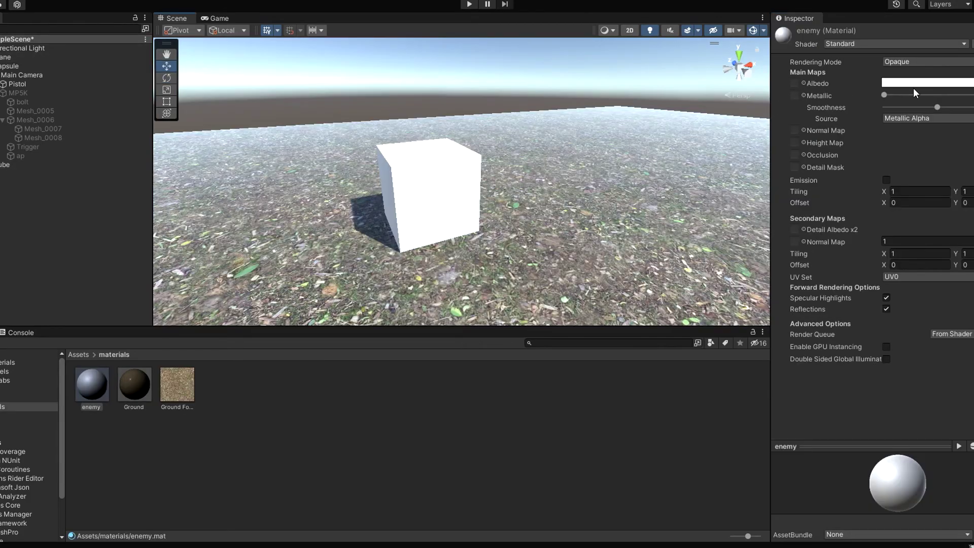
Set the enemy material's albedo to bright red and raise its smoothness.
click(913, 84)
click(959, 176)
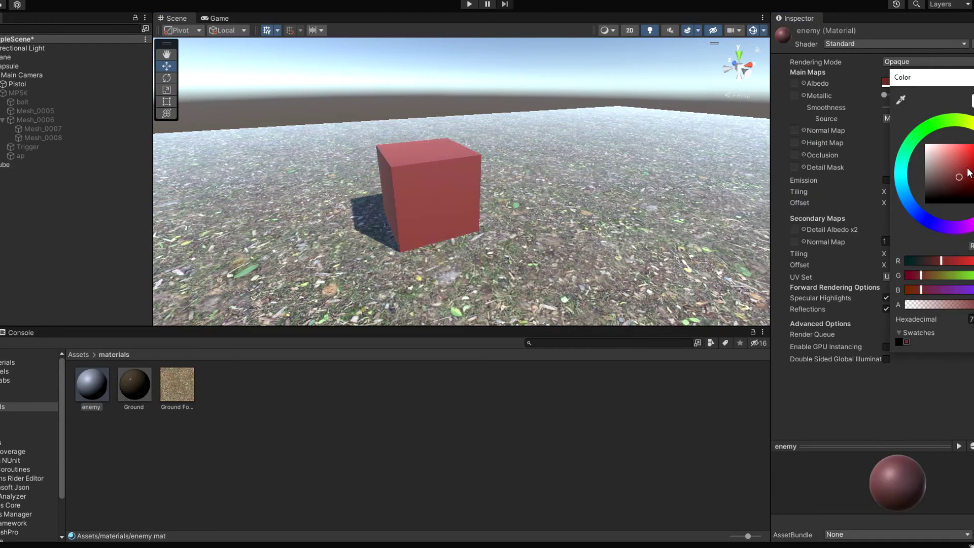
drag(969, 173, 973, 146)
click(973, 77)
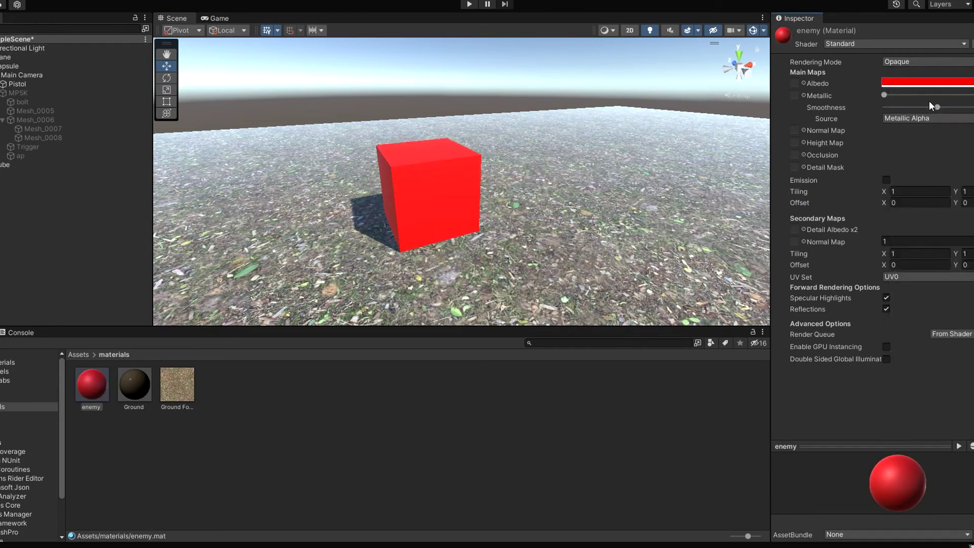
drag(886, 96, 702, 87)
drag(942, 108, 973, 107)
alt+drag(624, 168, 601, 235)
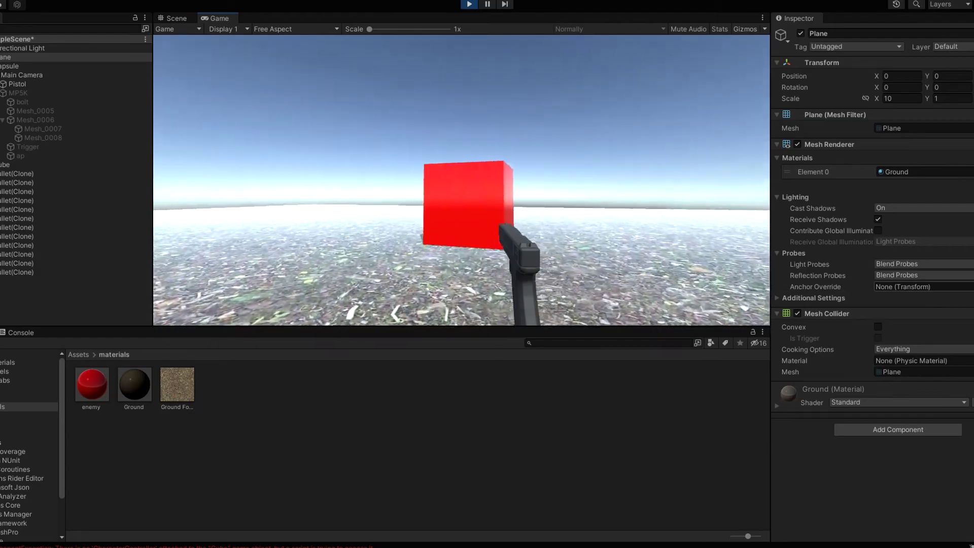
Test shooting in play mode by moving toward and away from the red cube while firing the pistol at it.
key(s)
click(462, 180)
click(461, 181)
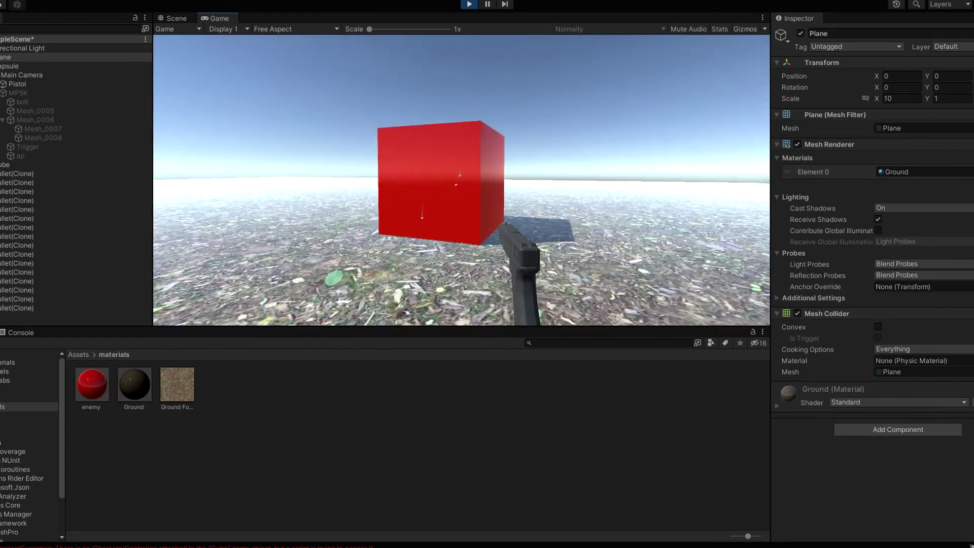
key(w)
click(462, 180)
click(461, 180)
key(s)
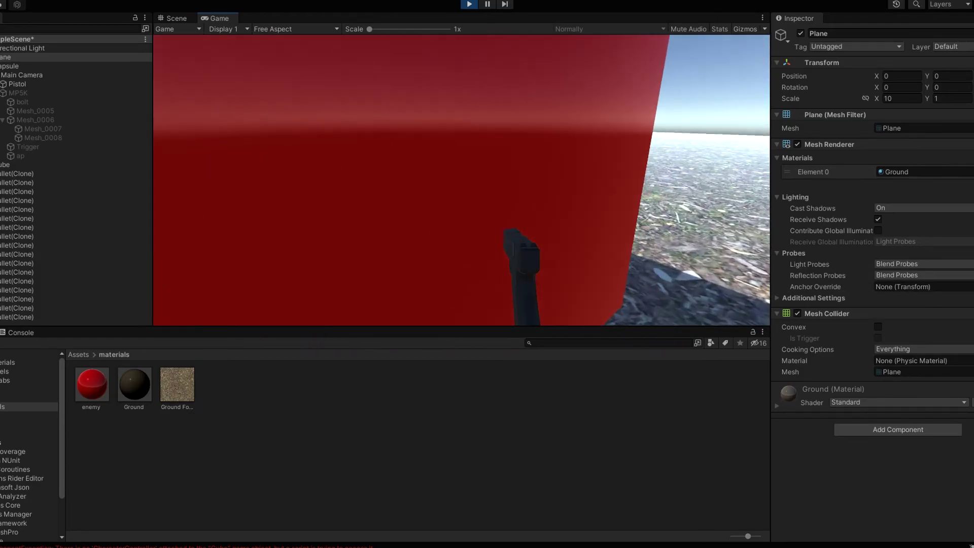
key(w)
key(s)
click(462, 180)
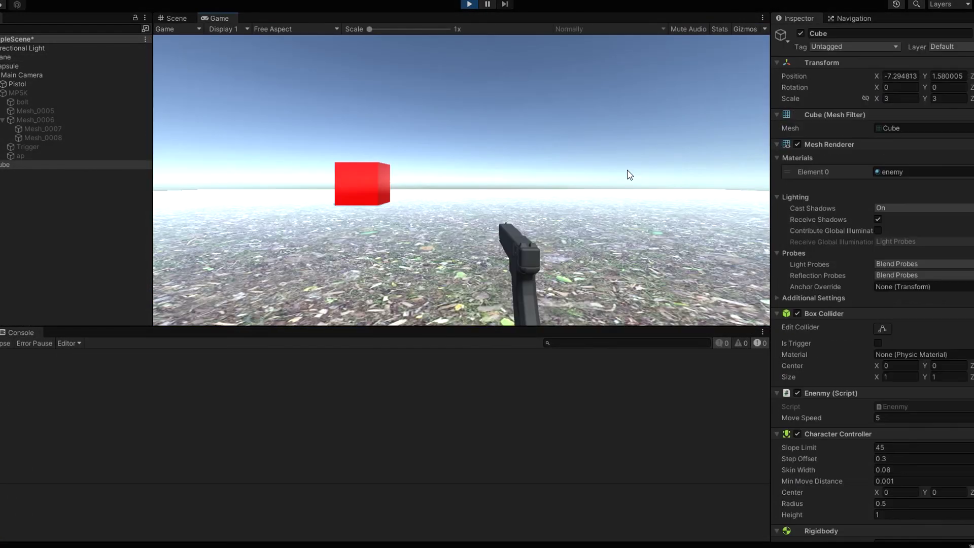
Test the cube's enemy script and character controller in play mode while firing the pistol.
click(628, 170)
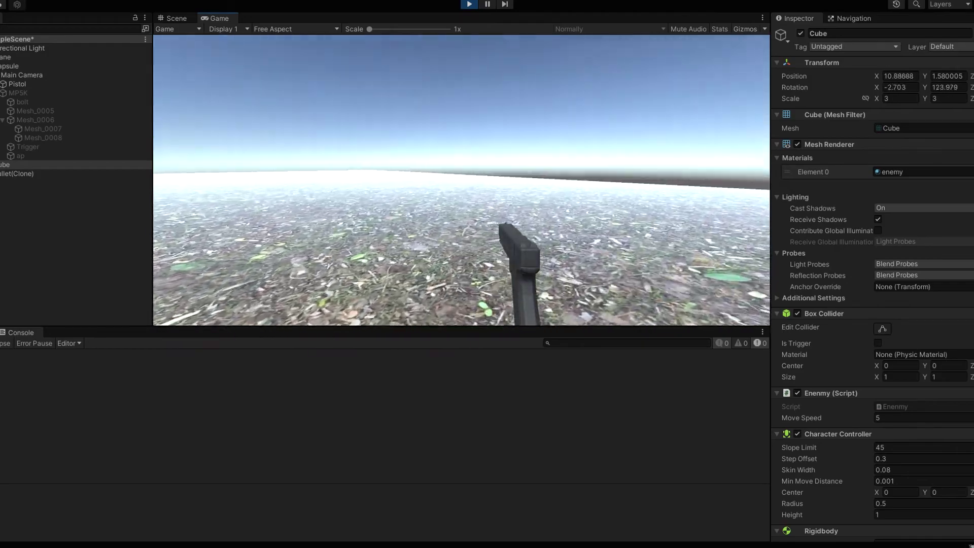
click(462, 180)
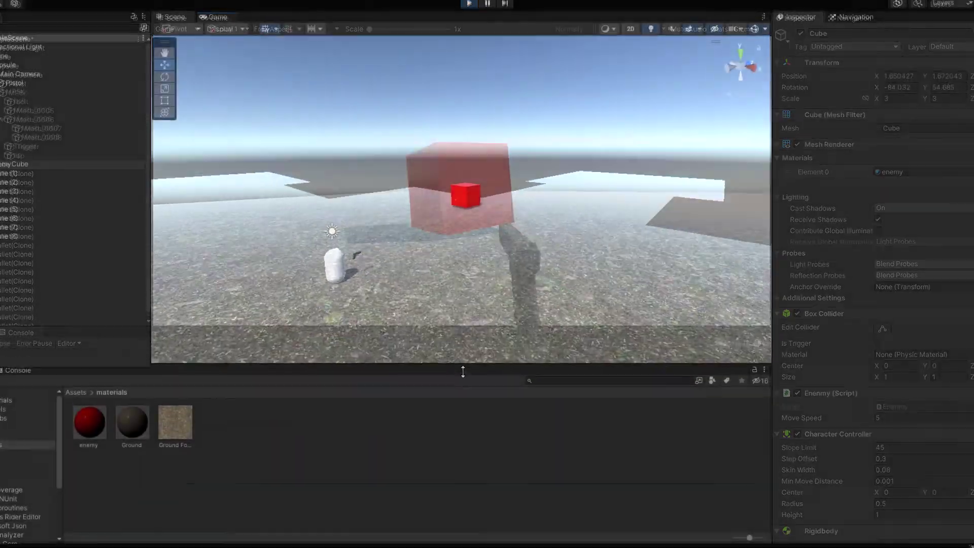
Enlarge the scene and game view, run the scene and shoot at the red enemy cube on the extended ground.
drag(461, 364, 461, 435)
click(470, 3)
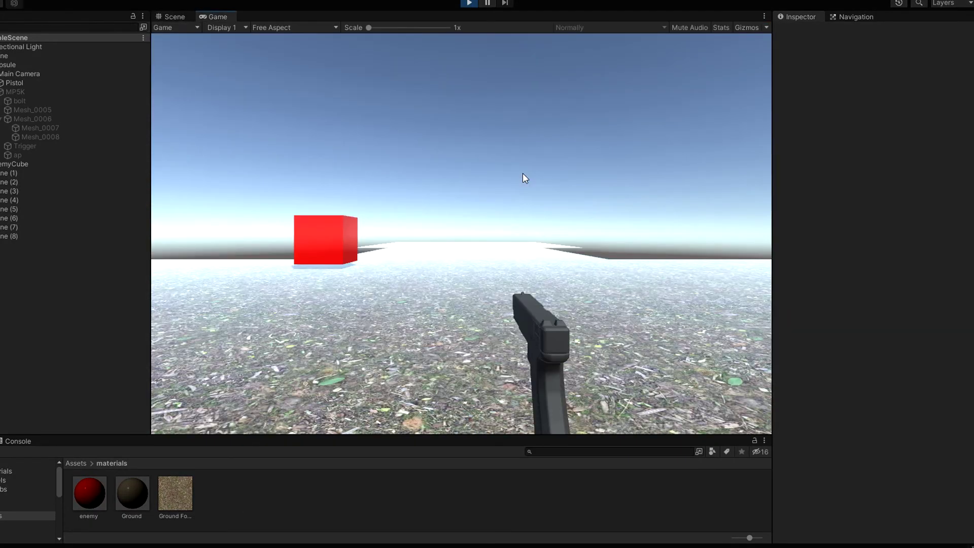
click(522, 173)
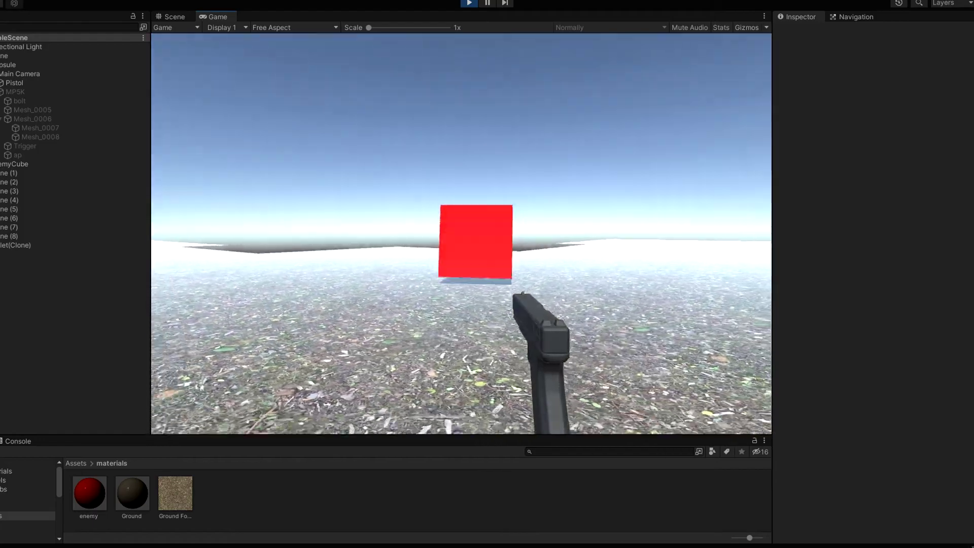
click(462, 234)
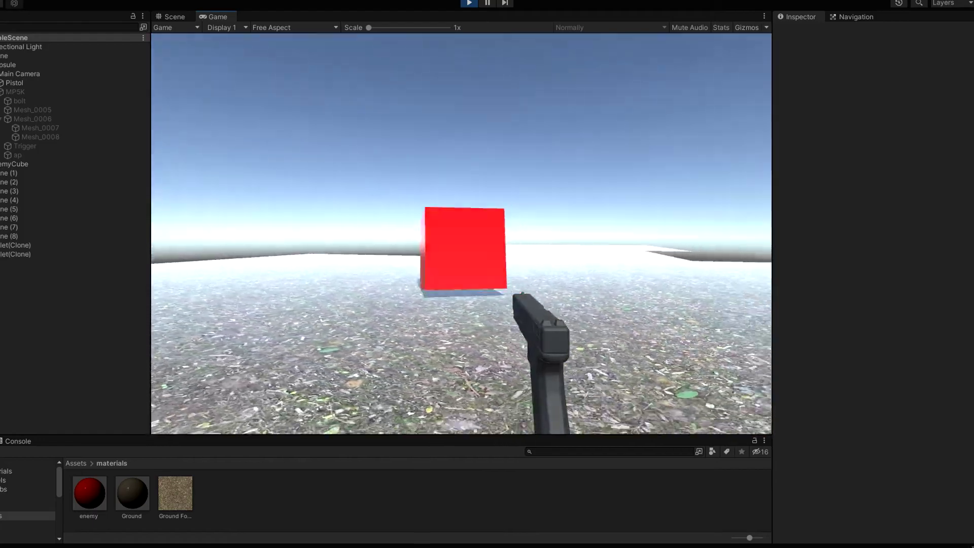
Back away from the red enemy cube in play mode, fire the pistol at it repeatedly until it shatters, and walk forward.
key(s)
click(462, 233)
click(462, 233)
click(462, 233)
click(462, 233)
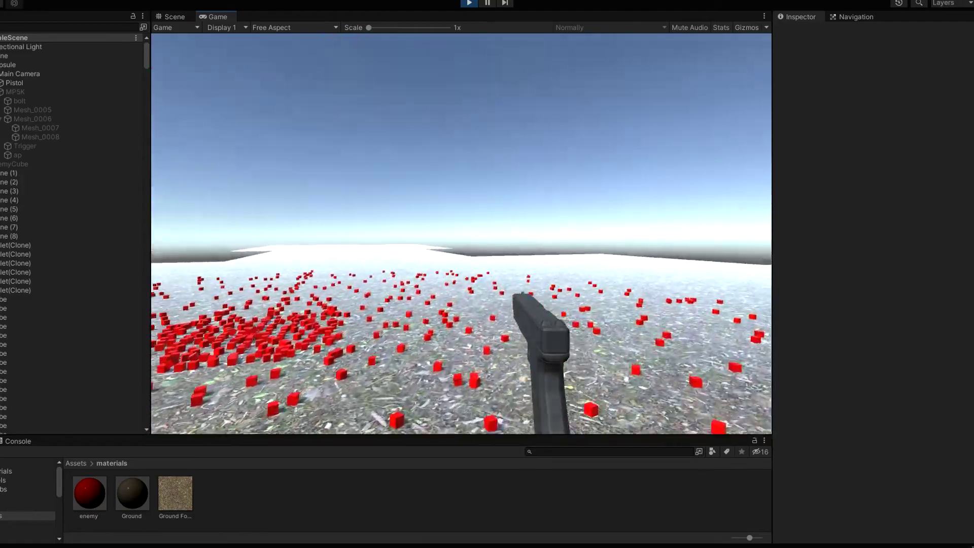
key(w)
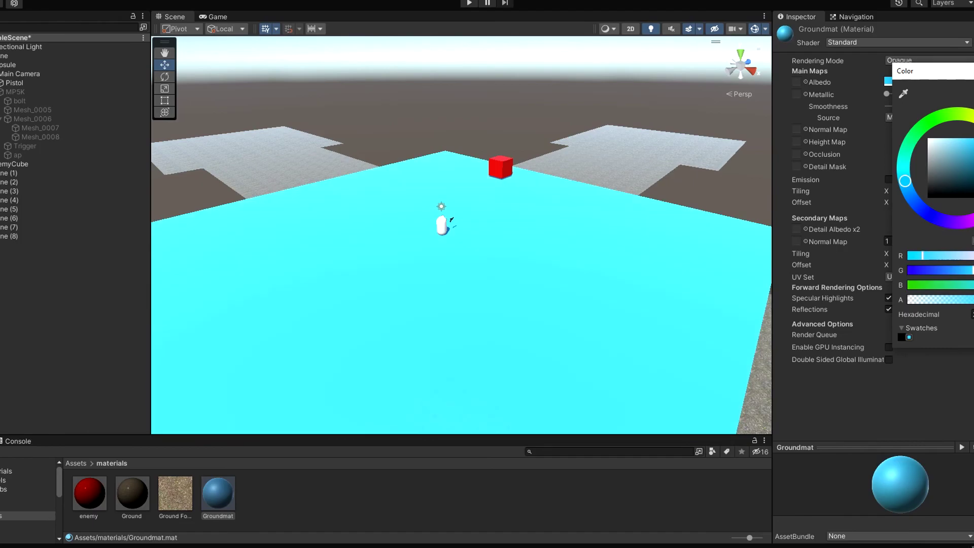
Lighten the Groundmat material's albedo to a pale cyan and apply the material to all the surrounding ground planes.
drag(973, 102, 951, 87)
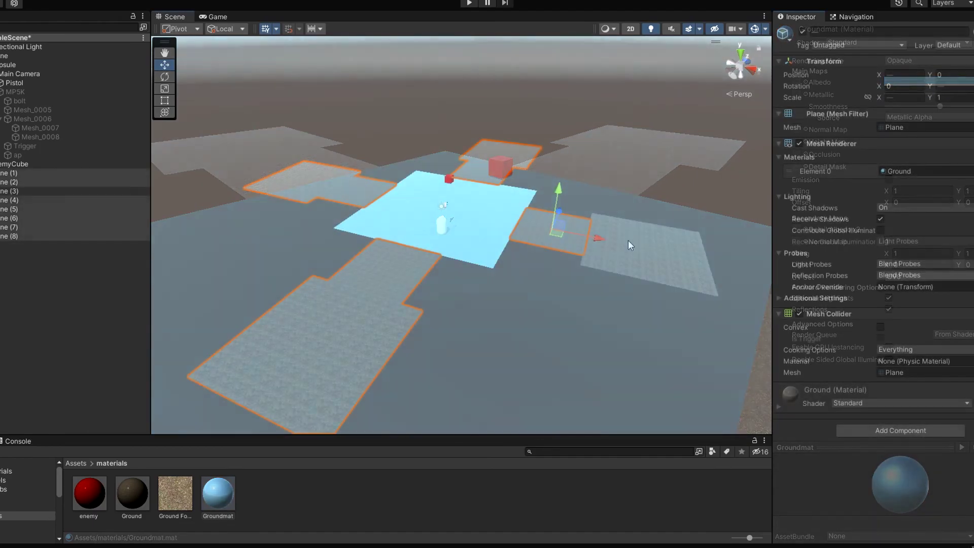
drag(218, 492, 922, 174)
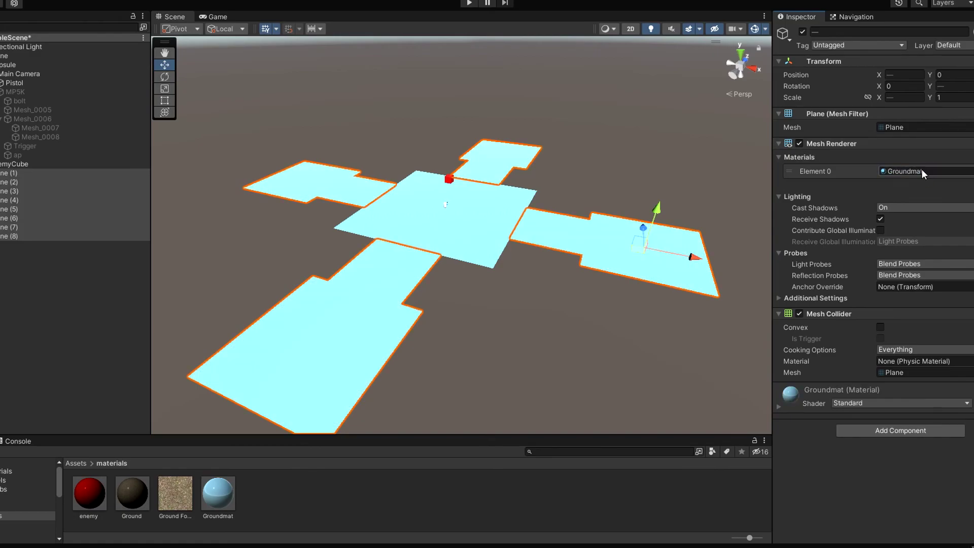
click(613, 306)
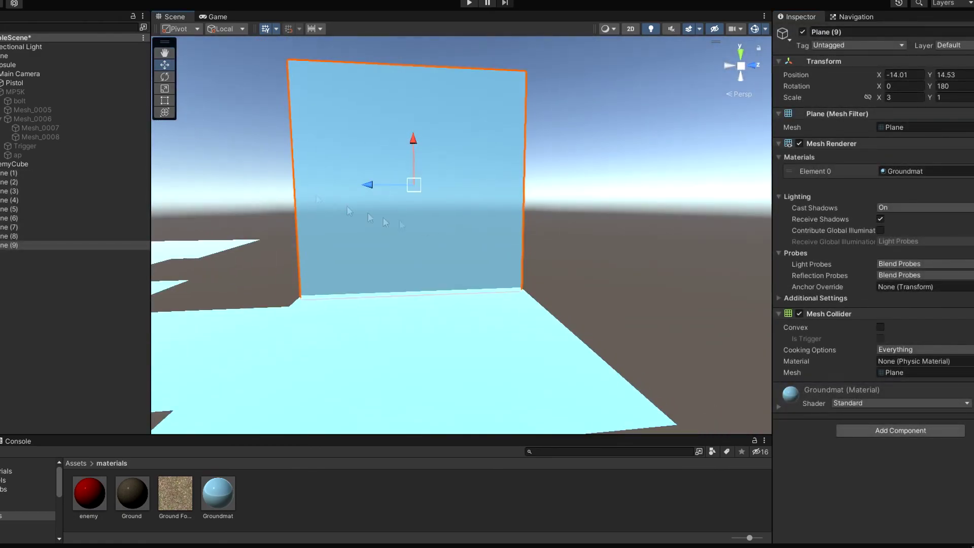
Duplicate the upright wall plane, rotate the copy about Y and move it toward the side of the ground.
key(ctrl+d)
drag(924, 90, 908, 89)
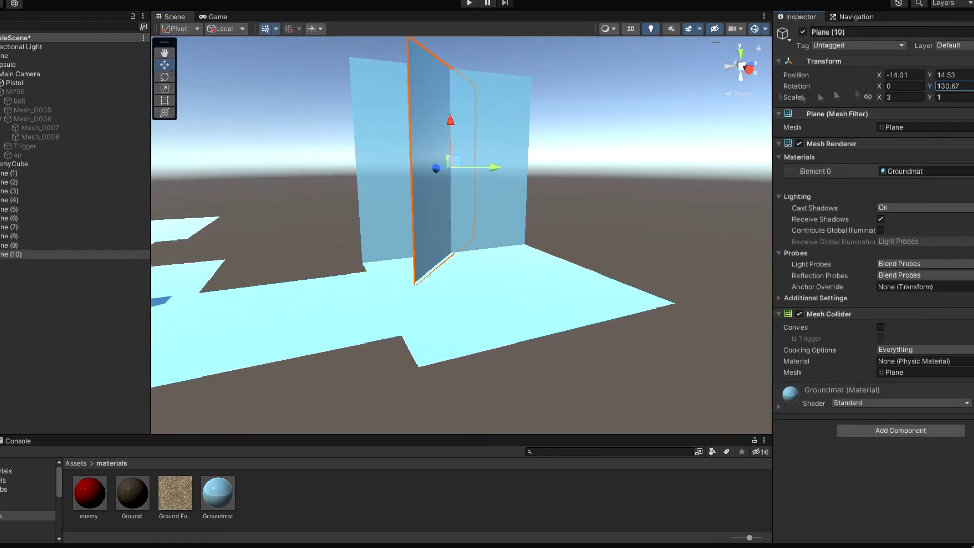
drag(538, 198, 597, 198)
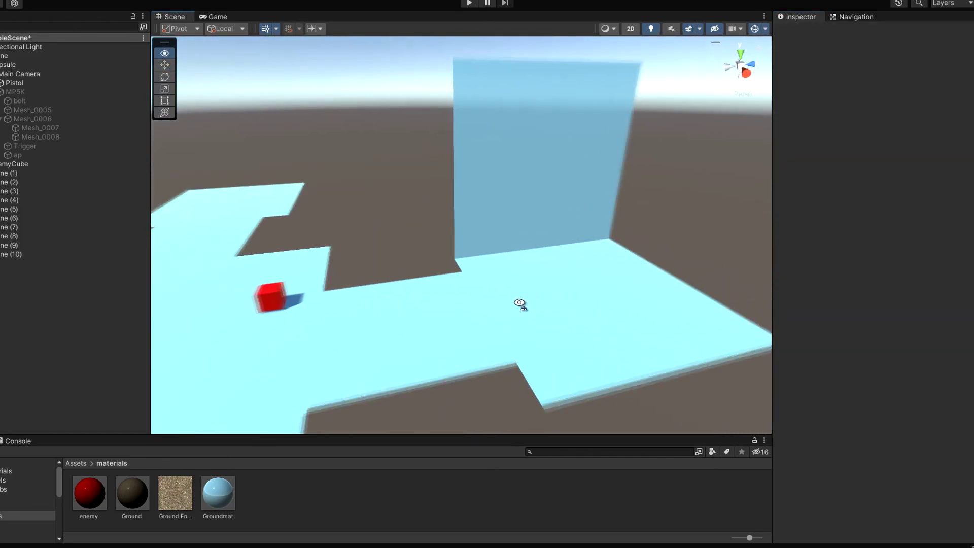
Duplicate a wall plane again, move the copy across to the opposite side and activate the Scale tool.
click(500, 243)
key(ctrl+d)
drag(589, 134, 371, 146)
click(165, 89)
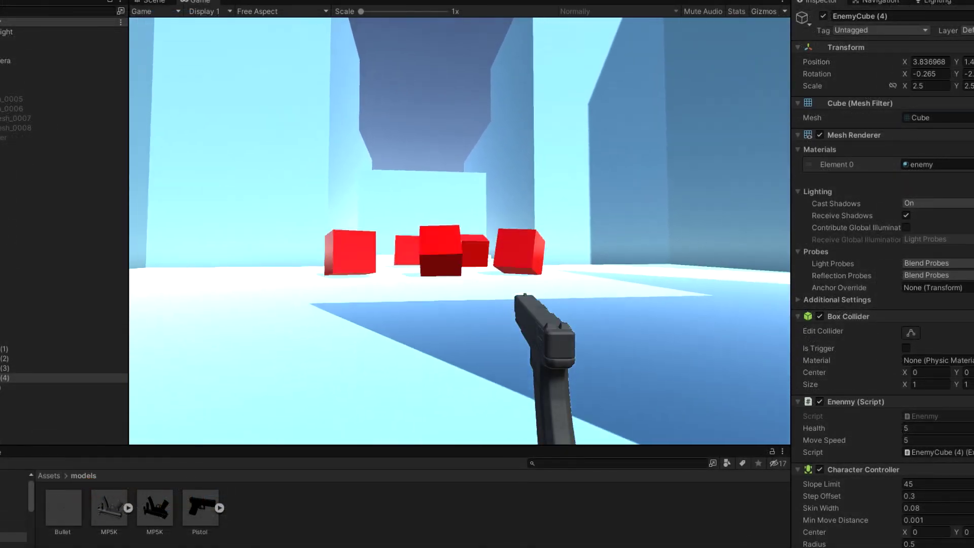
Test the walled arena in play mode by backing away from the group of enemy cubes while shooting them with the pistol.
key(s)
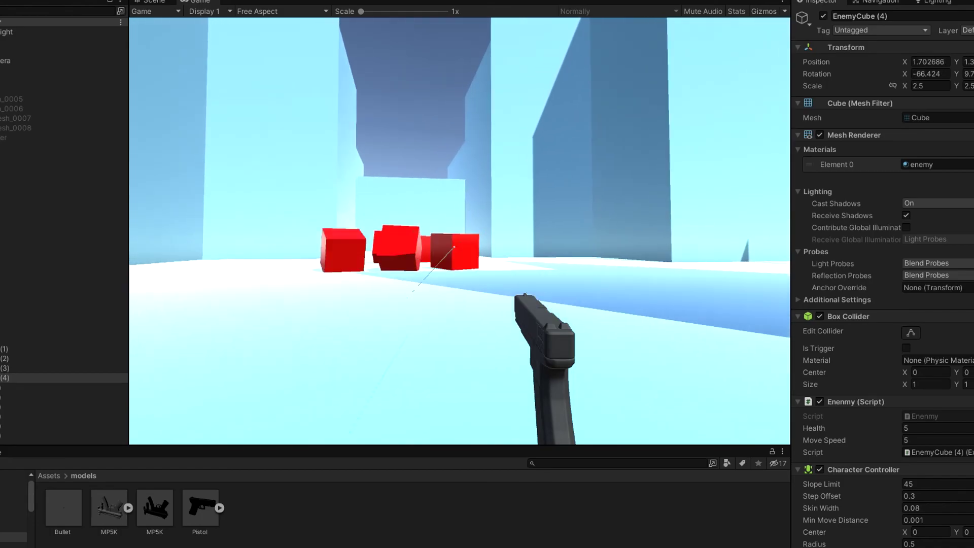
key(a)
click(460, 232)
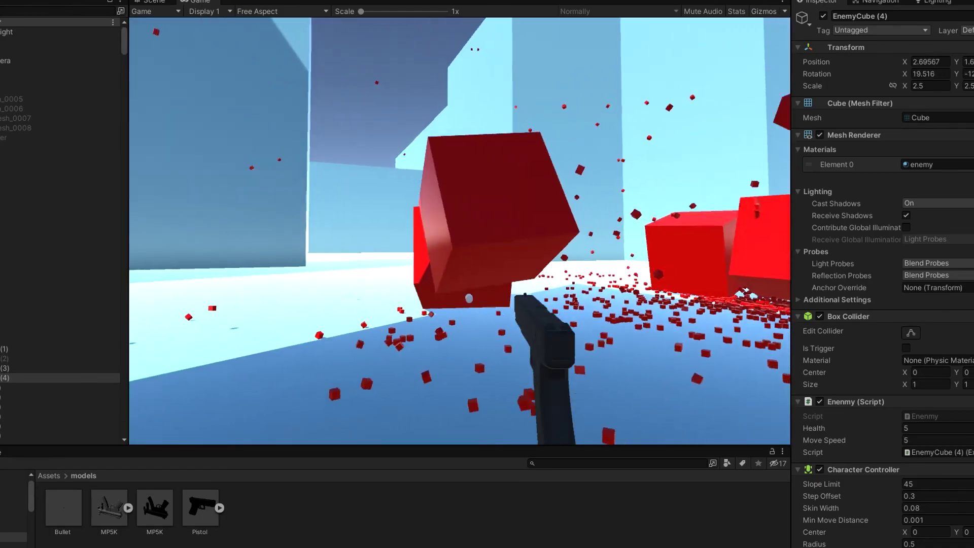
key(s)
click(460, 231)
click(460, 232)
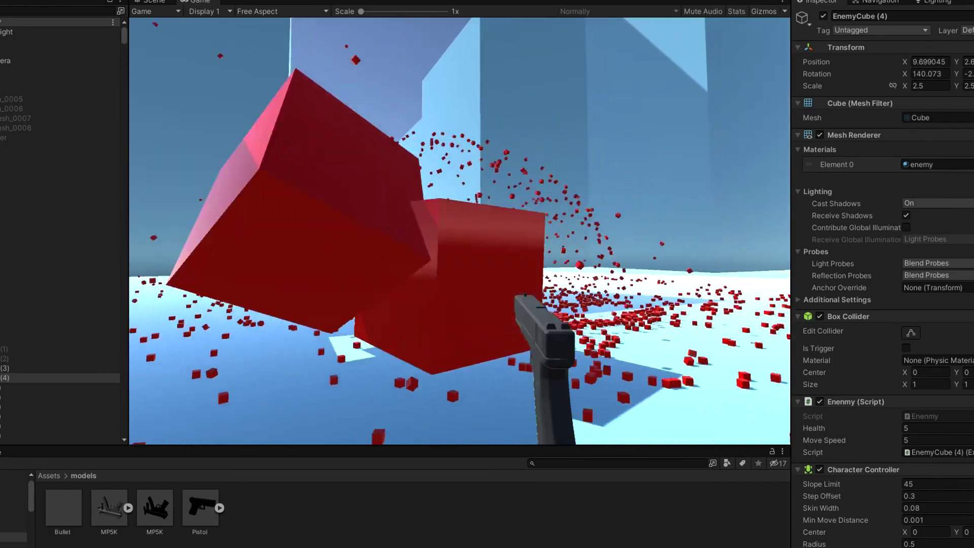
Switch to the MP5K in play mode and fire at the remaining enemy cubes while backing away.
key(2)
key(s)
click(460, 231)
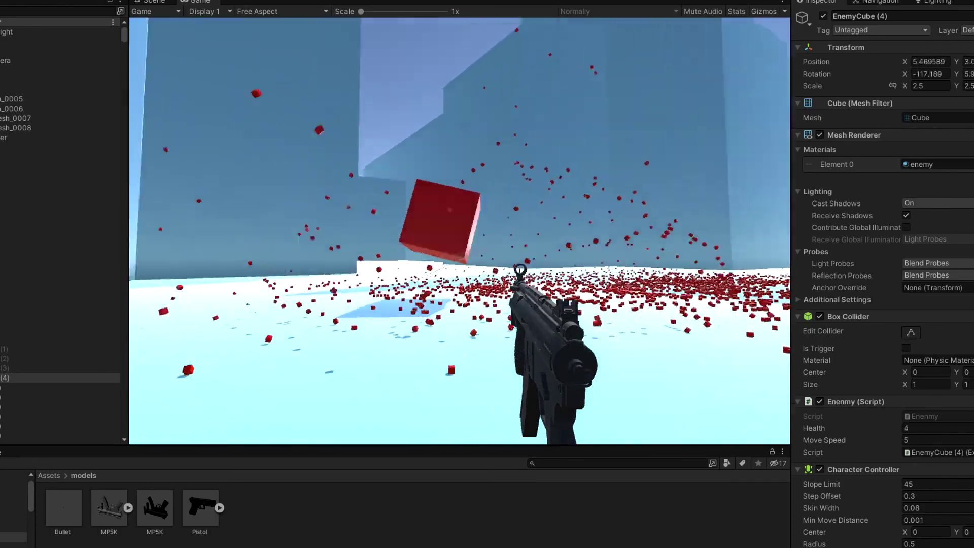
click(459, 231)
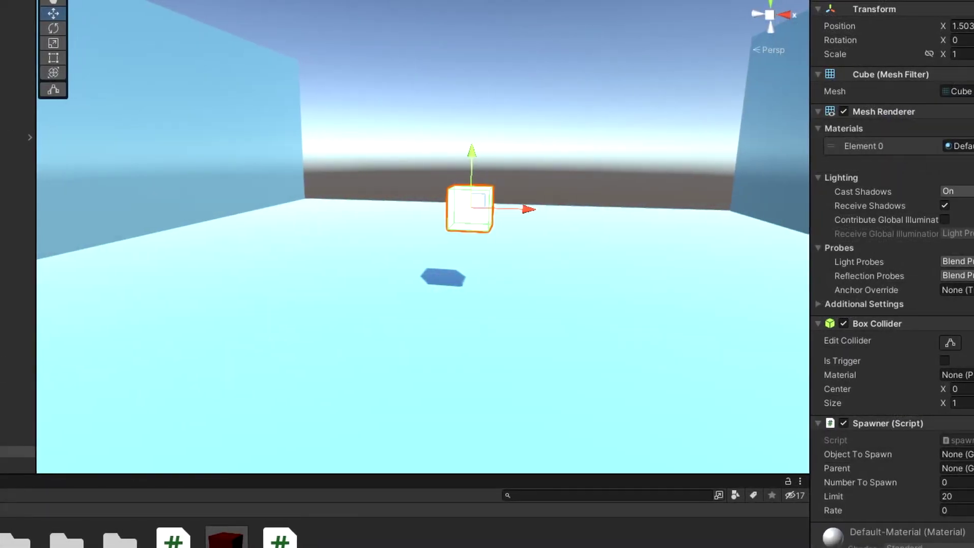
Assign the EnemyCube prefab as the spawner script's object to spawn and open its number to spawn for editing.
drag(227, 538, 962, 456)
right_drag(380, 309, 409, 299)
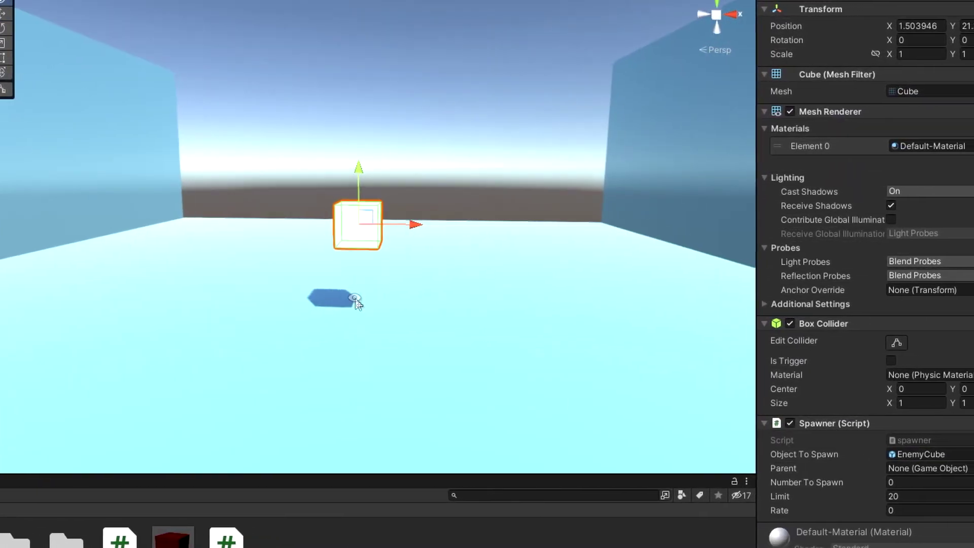
click(891, 482)
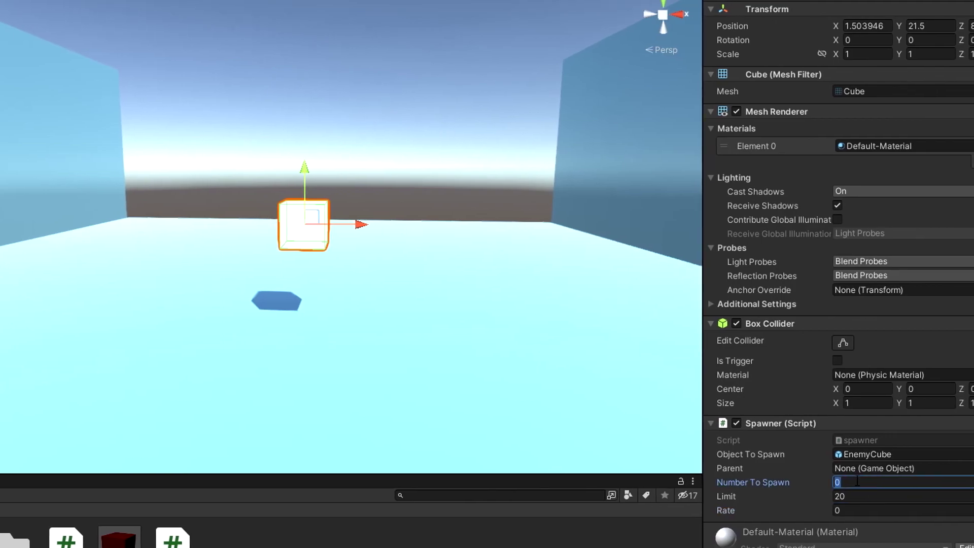